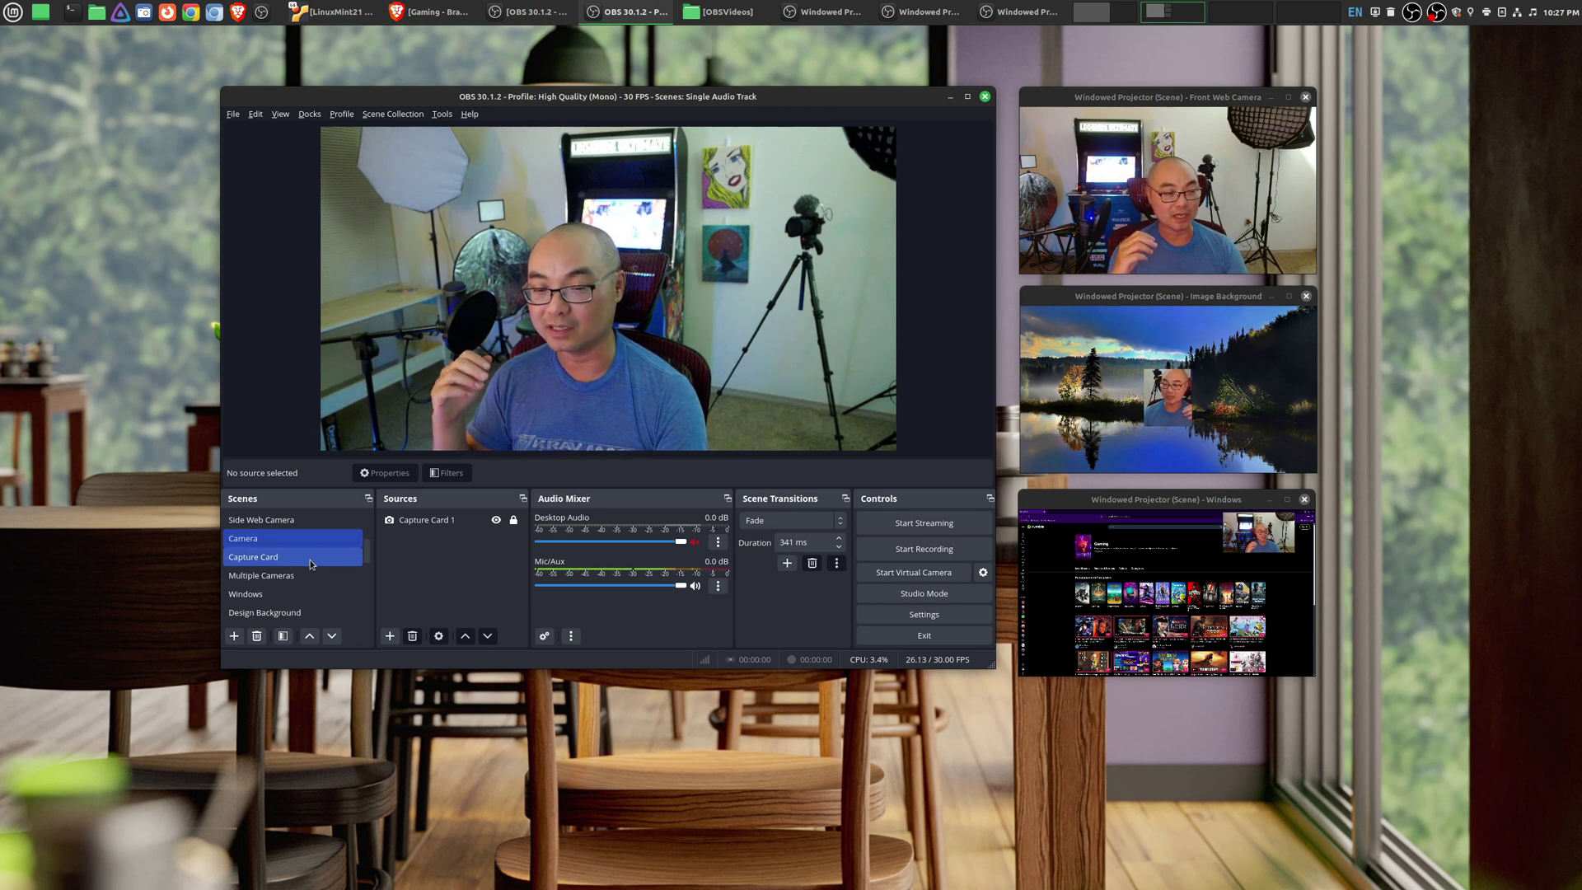
Preview the Windows and Retro Gaming Background scenes, then return to the Camera scene.
left_click(286, 596)
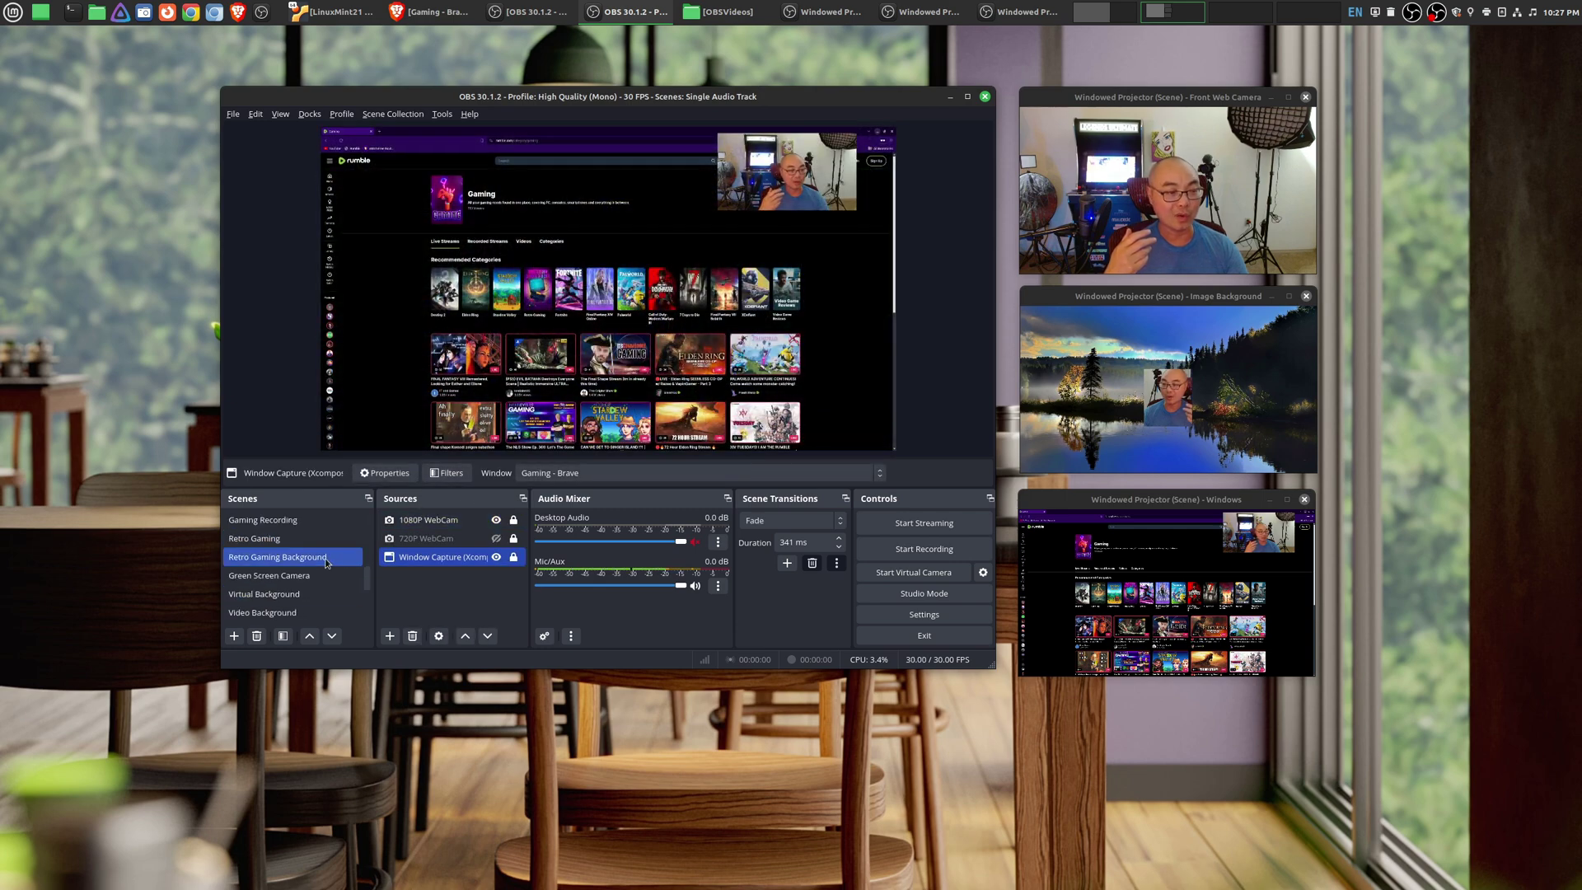
left_click(319, 557)
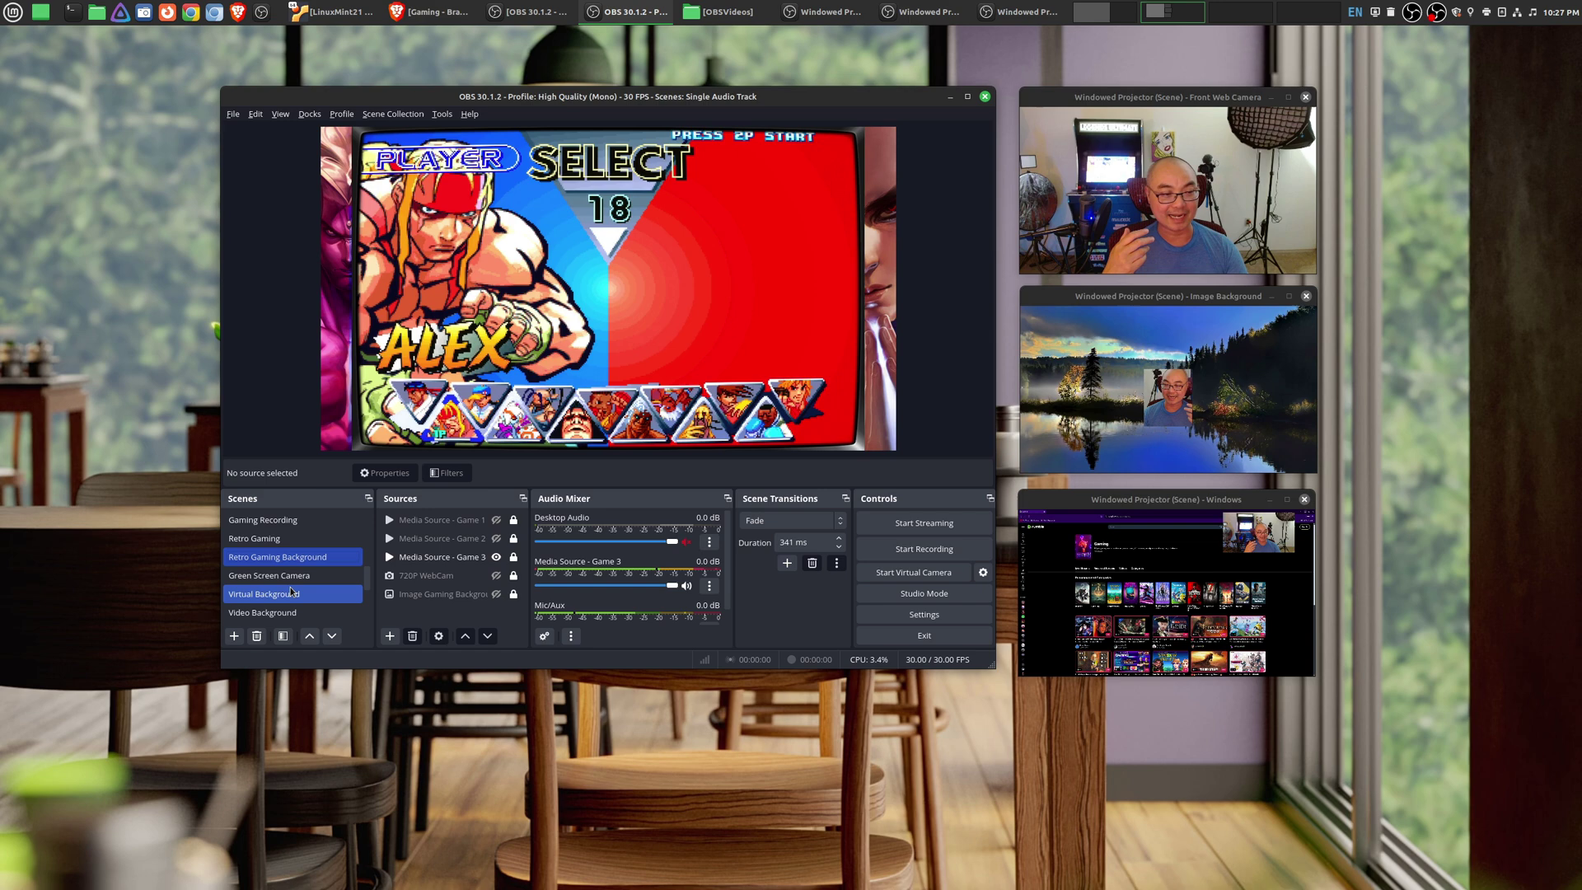
scroll(292, 594, "up", 1)
scroll(292, 592, "up", 3)
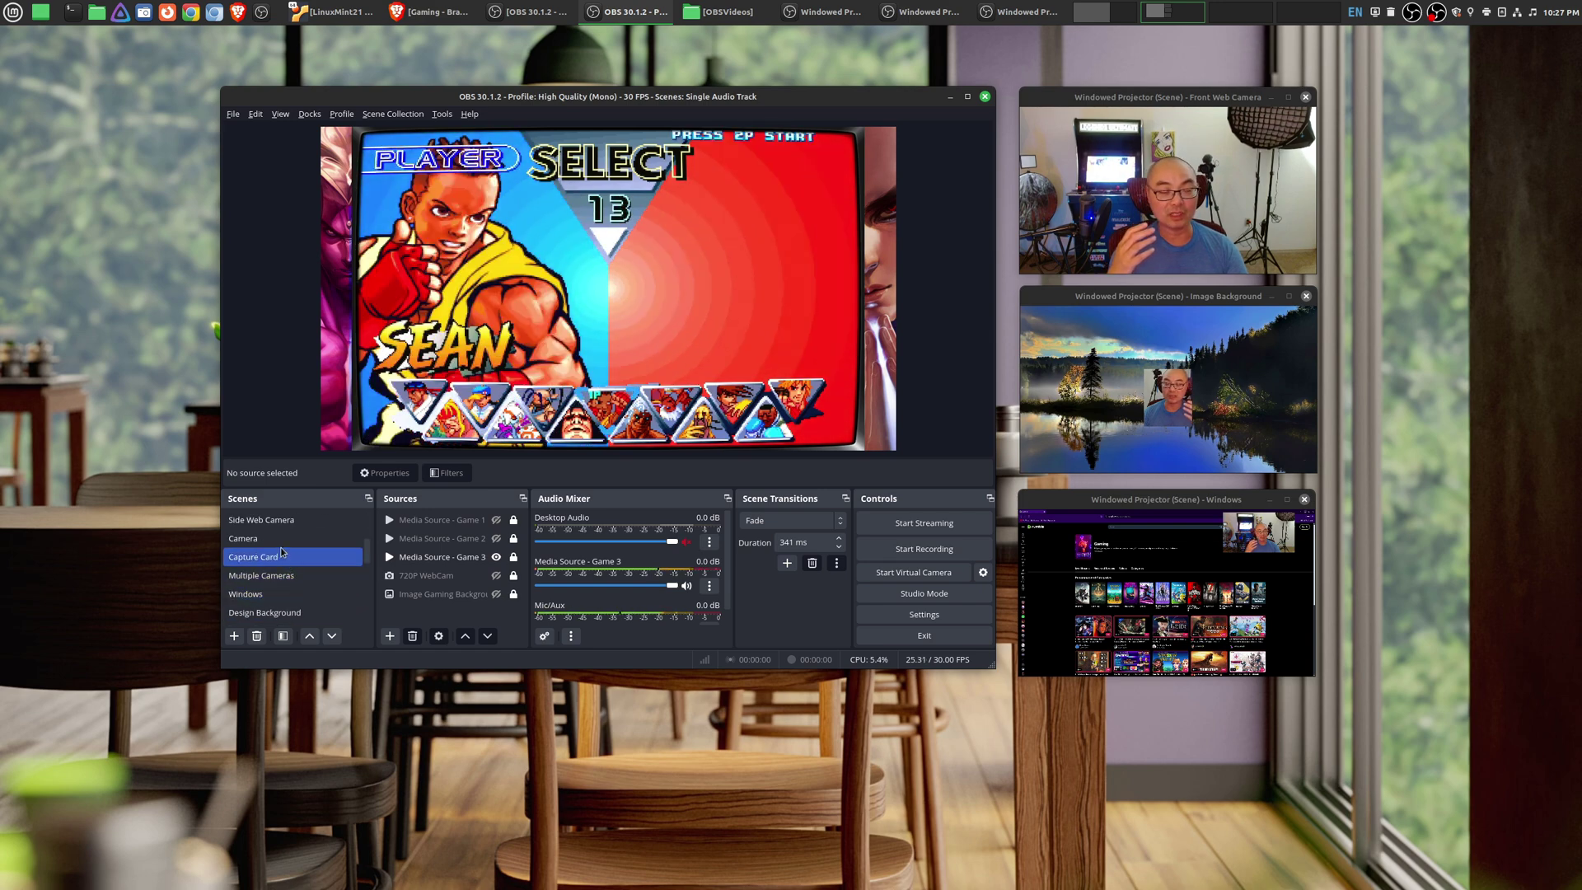
scroll(278, 562, "down", 3)
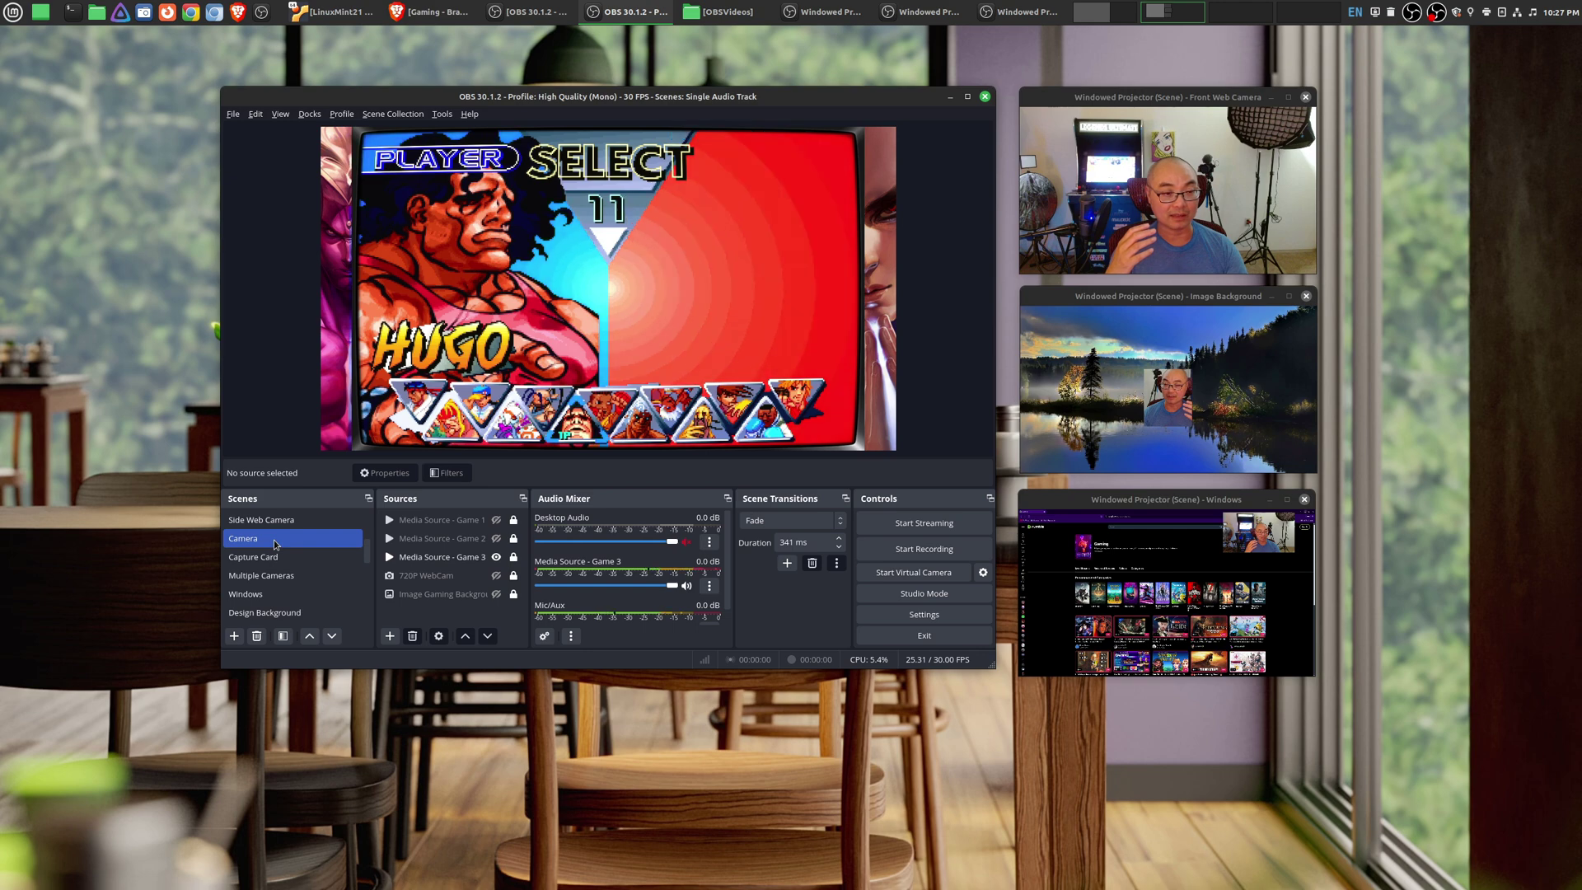
left_click(274, 541)
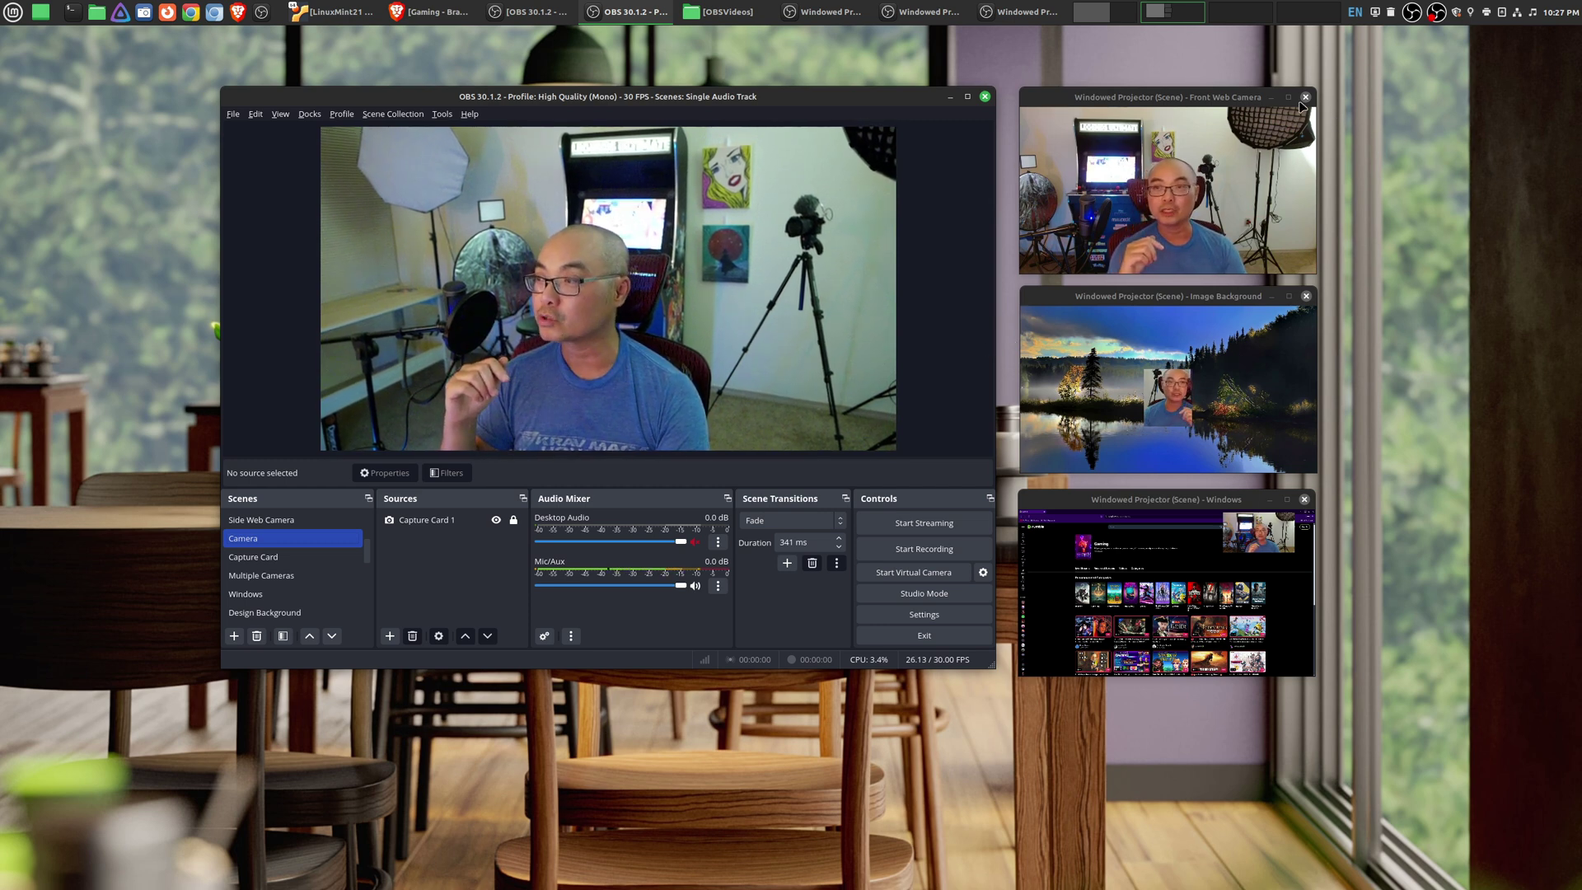
Close the Front Web Camera, Image Background and Windows projectors, then make Front Web Camera live.
left_click(1308, 98)
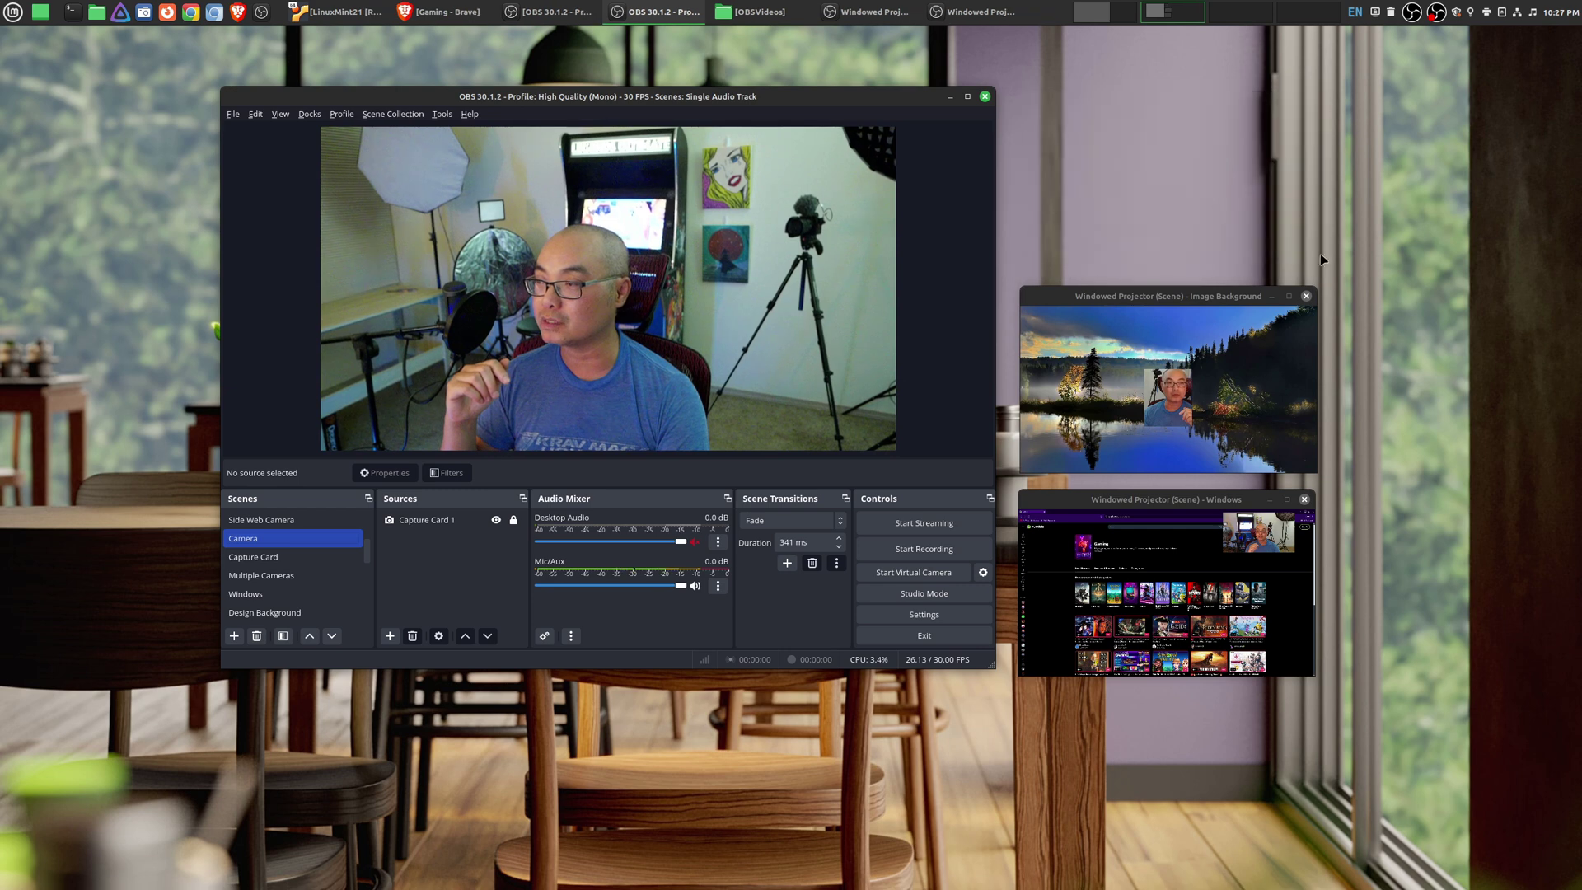
left_click(1307, 297)
left_click(1307, 500)
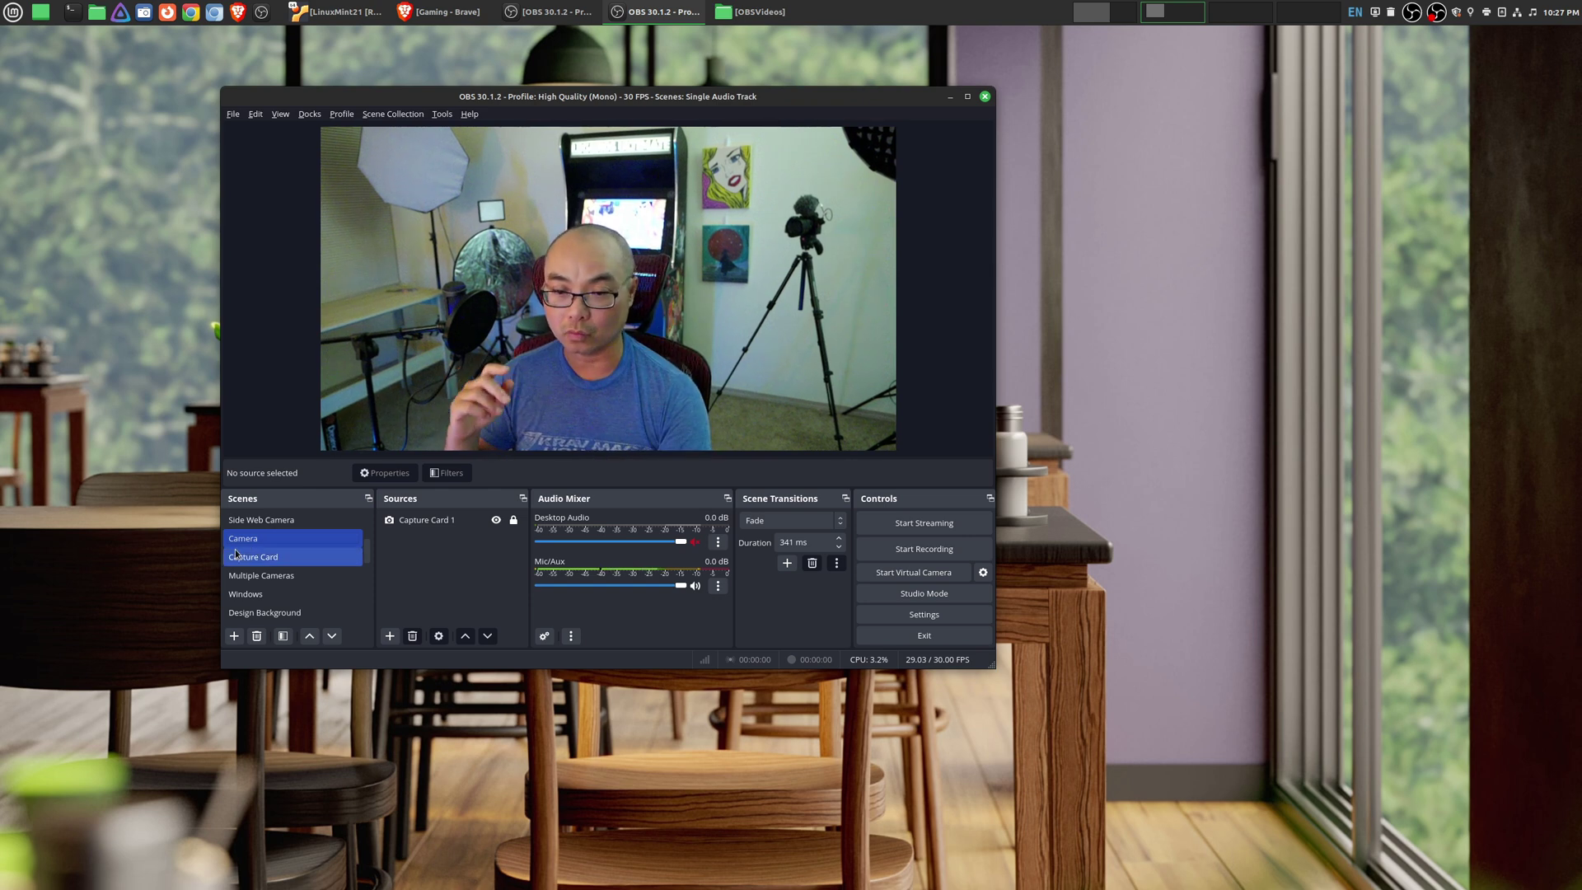
scroll(357, 570, "down", 3)
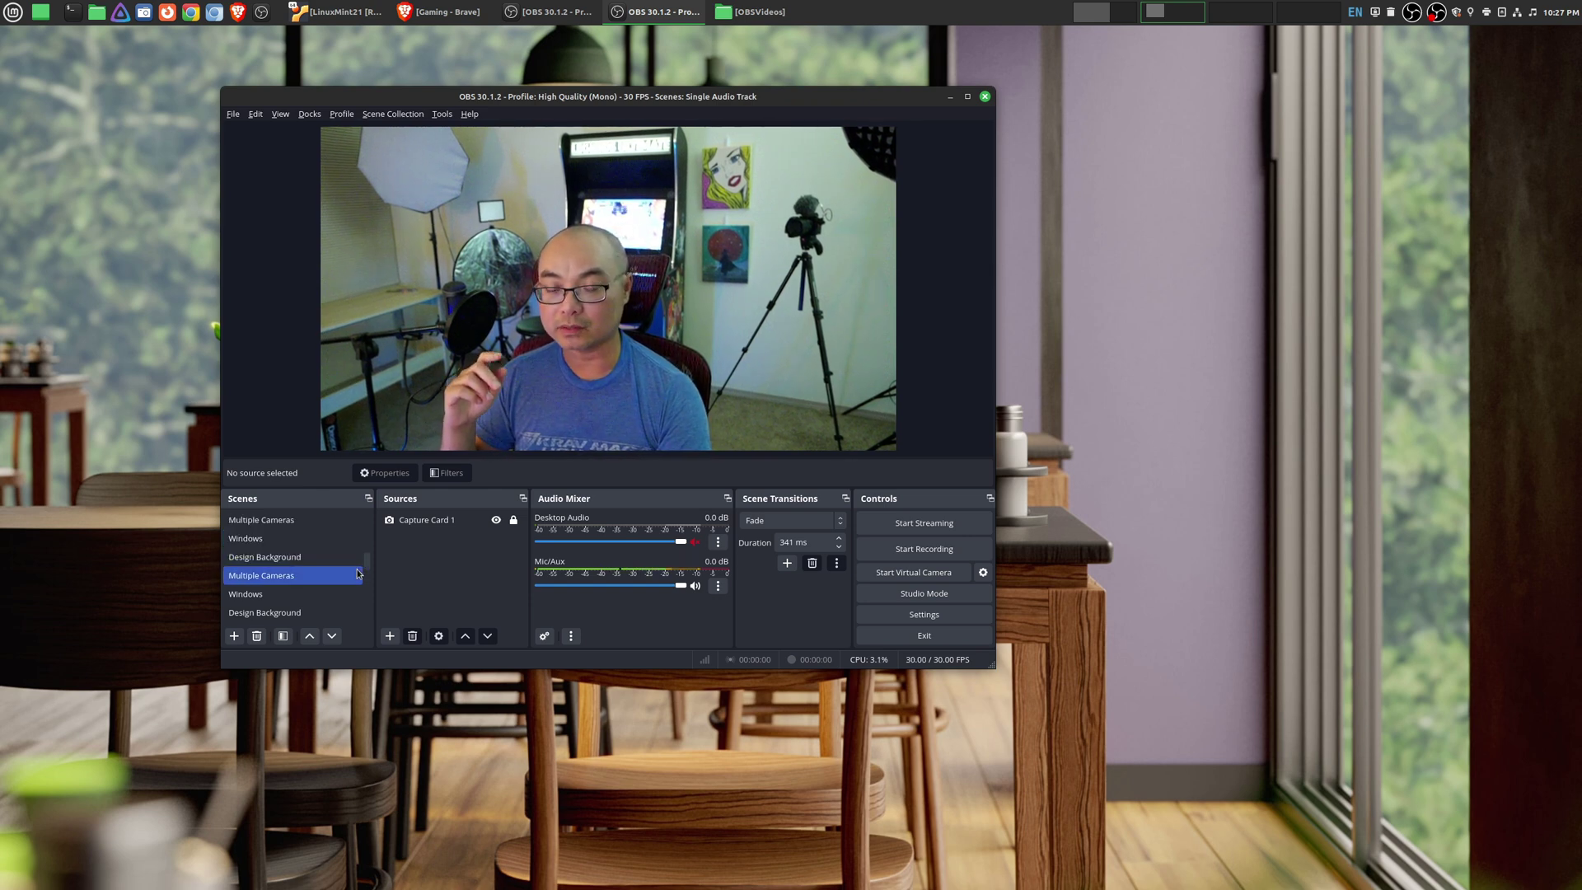
scroll(358, 572, "up", 3)
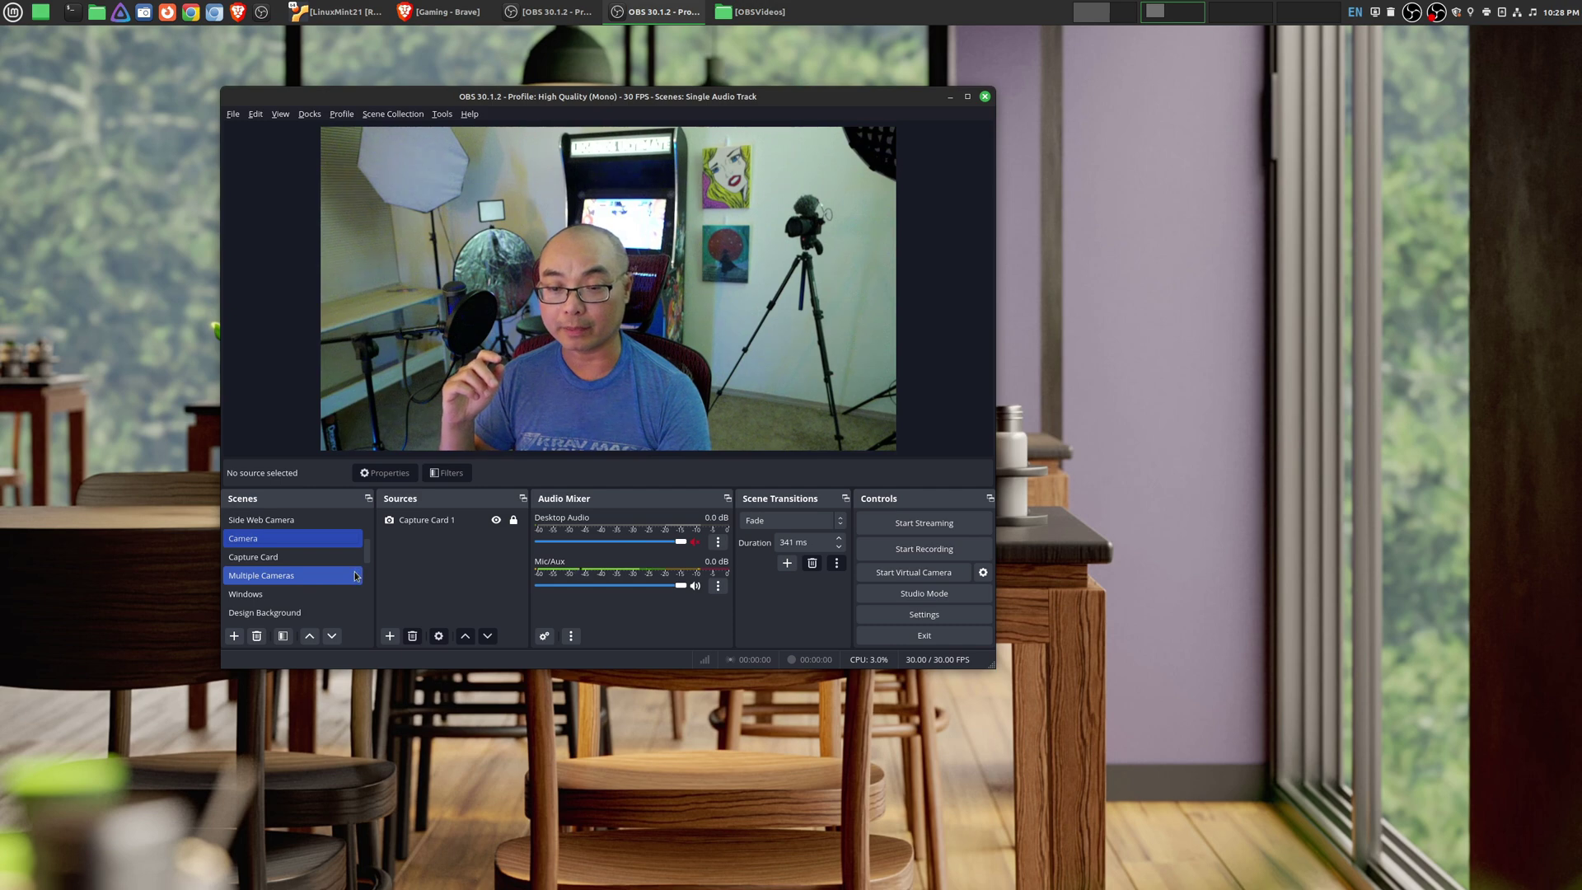
scroll(334, 602, "down", 3)
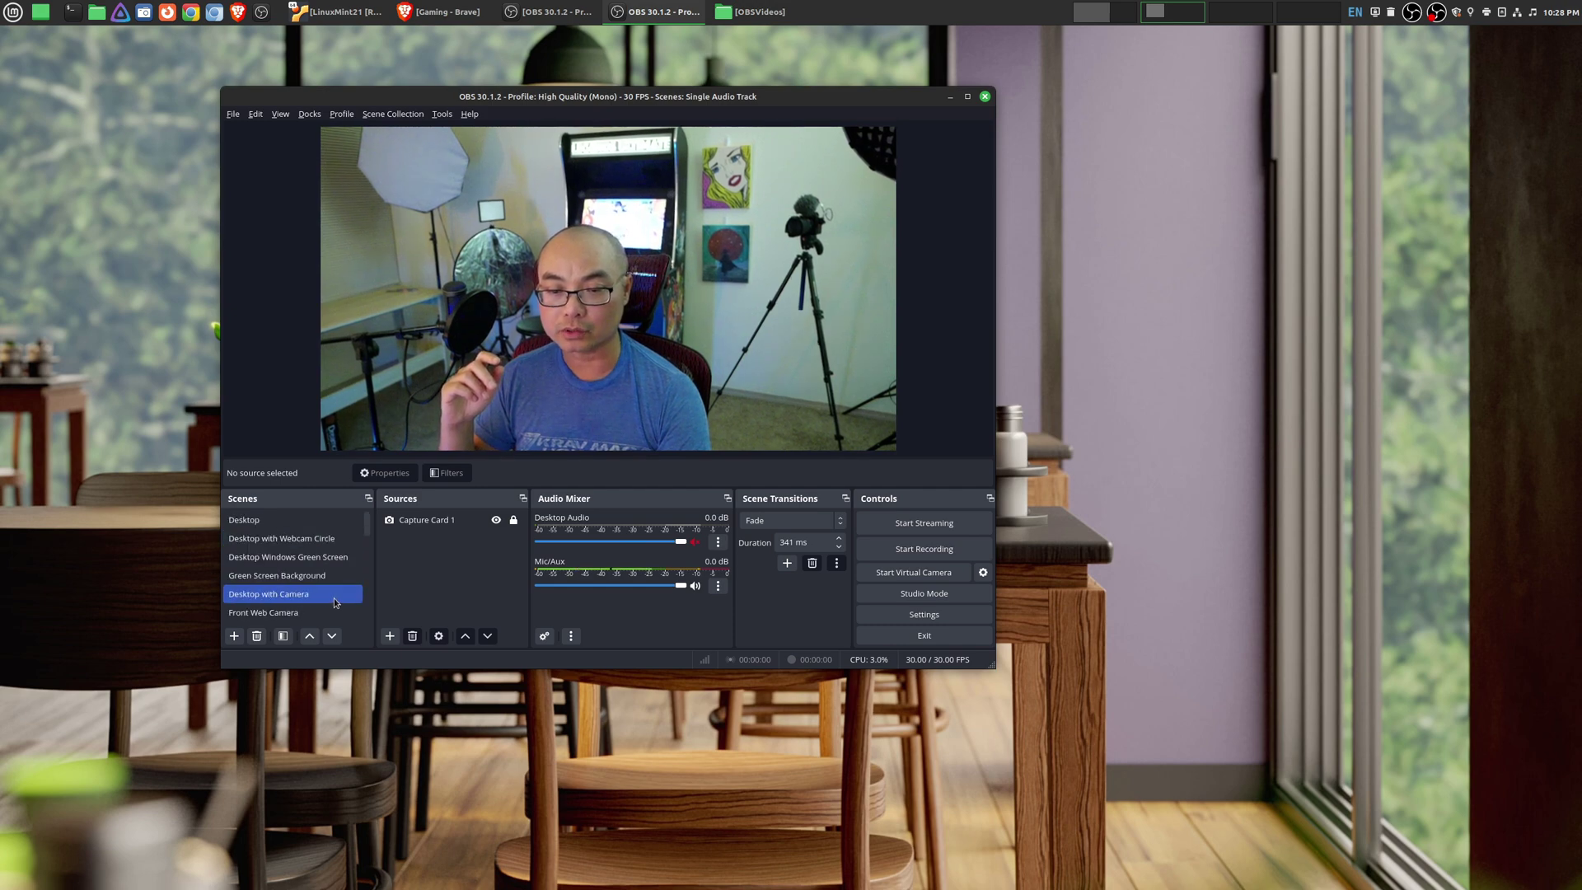
left_click(292, 559)
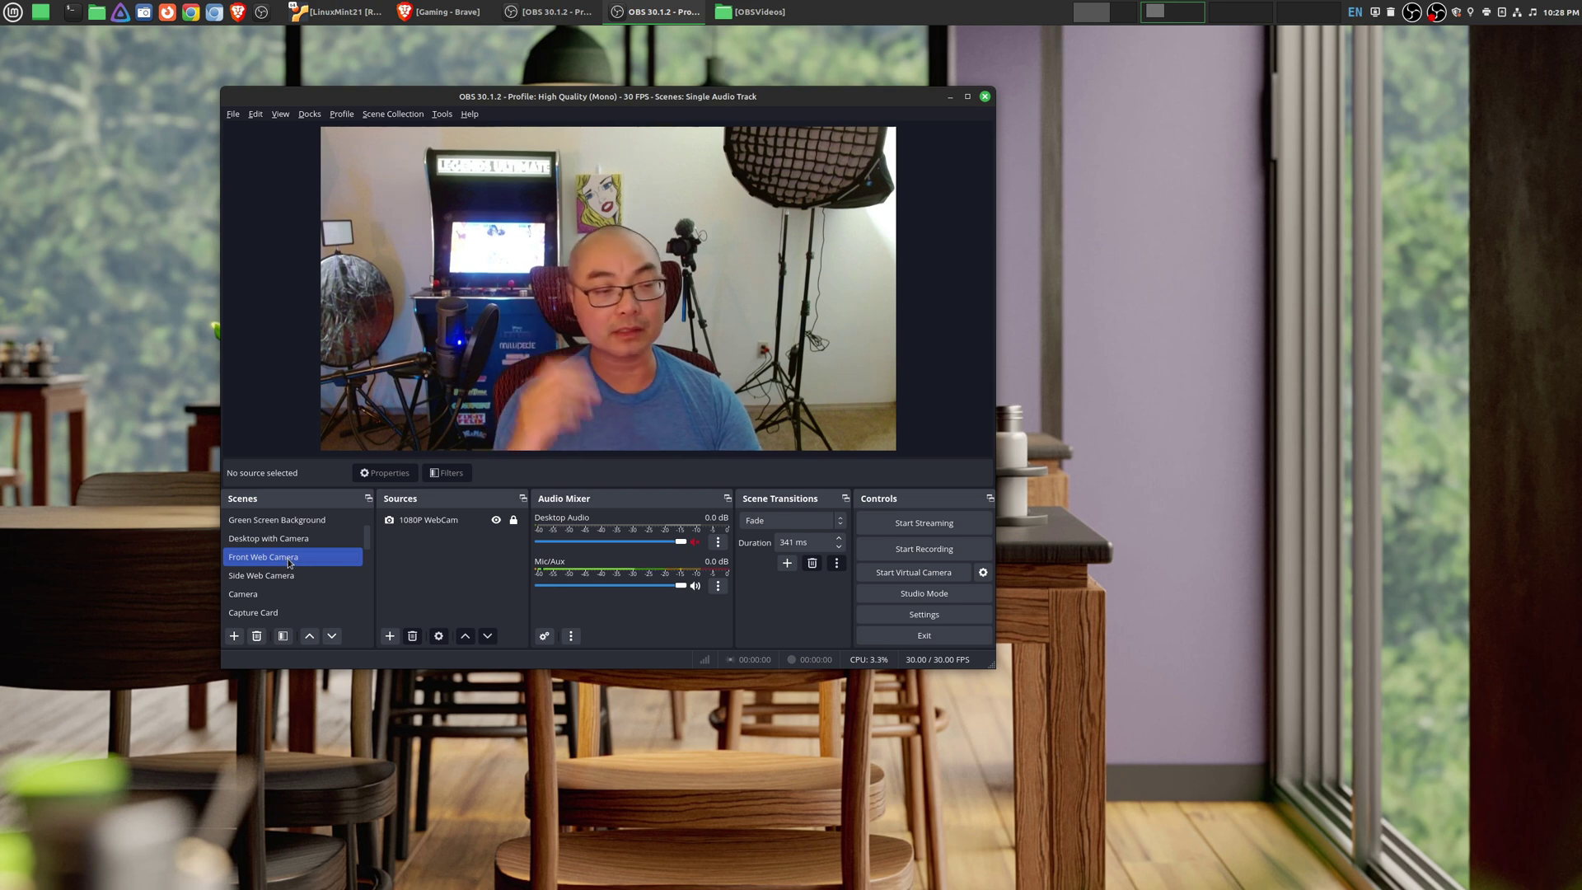
Open a Windowed Projector of Front Web Camera and move it to the top right.
right_click(289, 563)
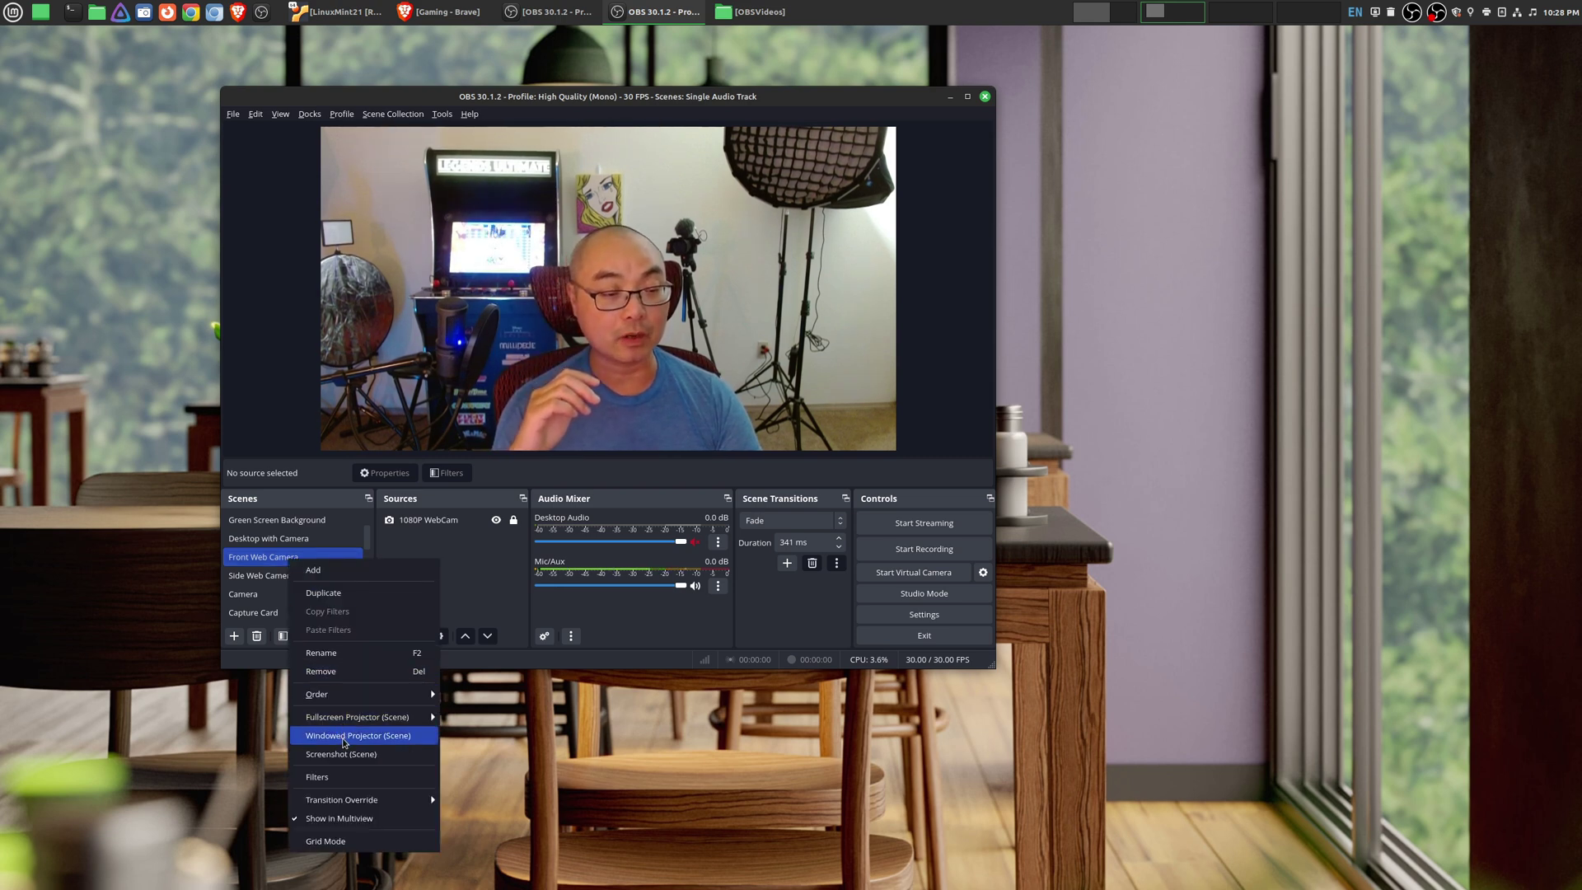
left_click(344, 737)
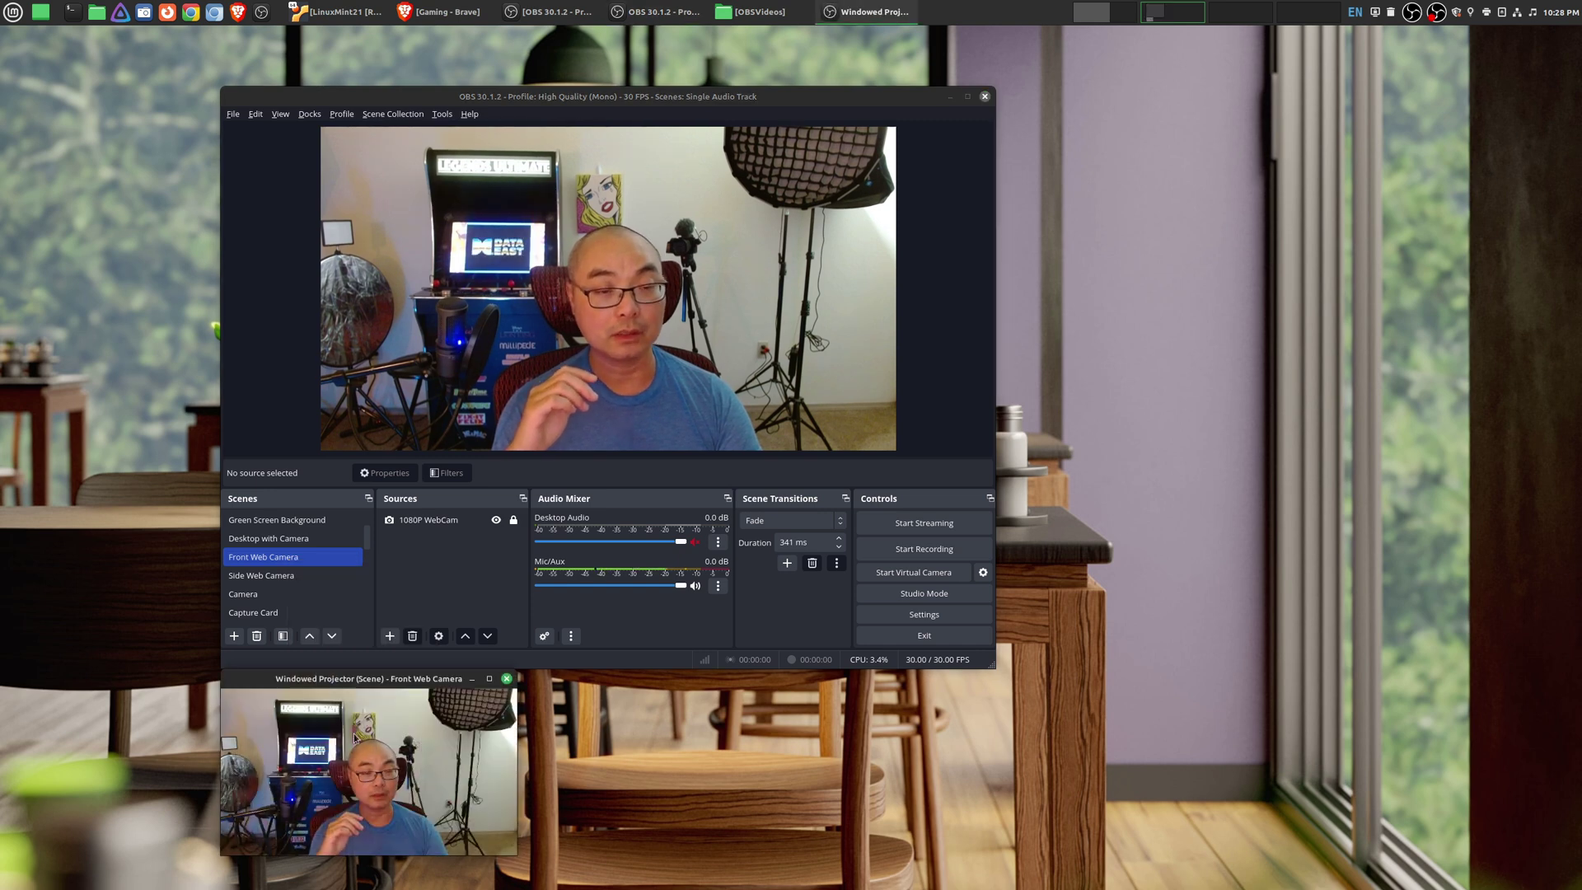
left_click_drag(362, 681, 1154, 99)
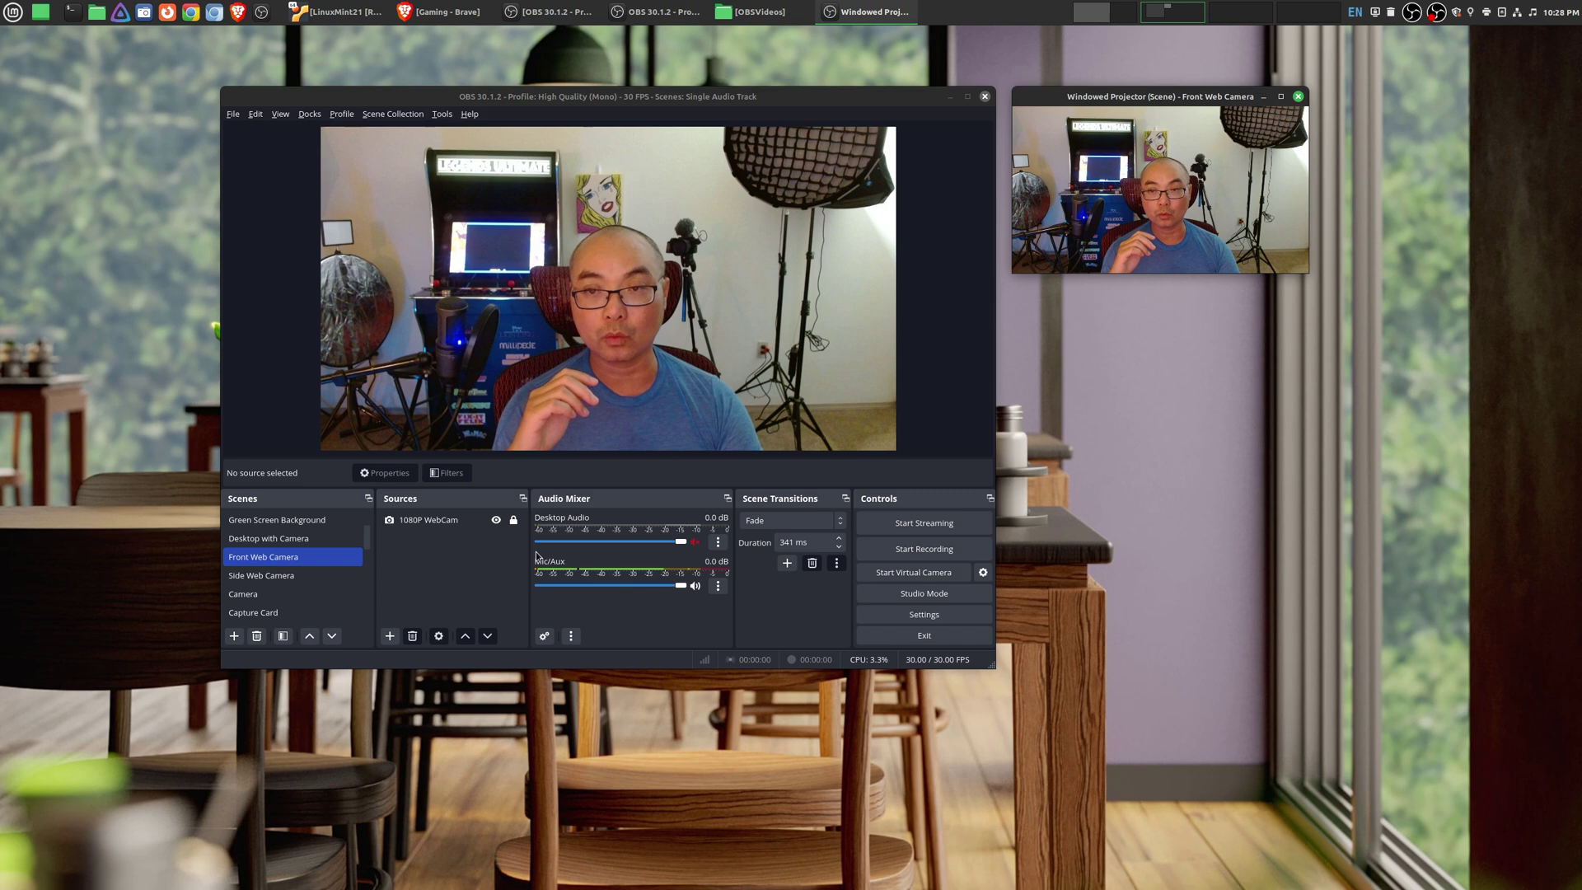
scroll(311, 597, "down", 3)
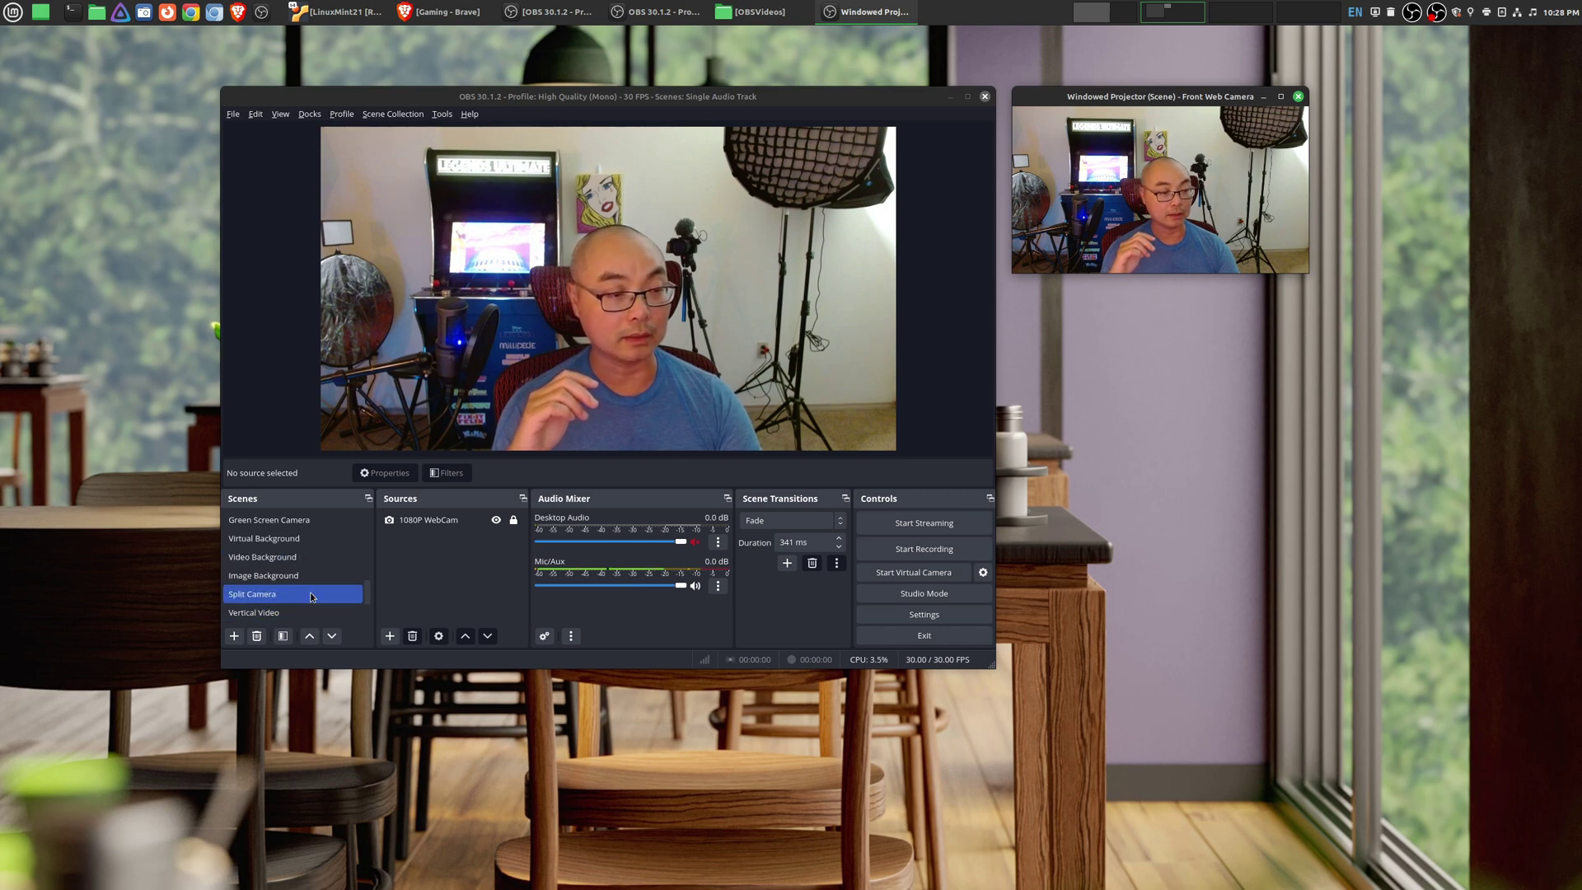
Open an Image Background windowed projector and place it under the webcam preview.
right_click(302, 580)
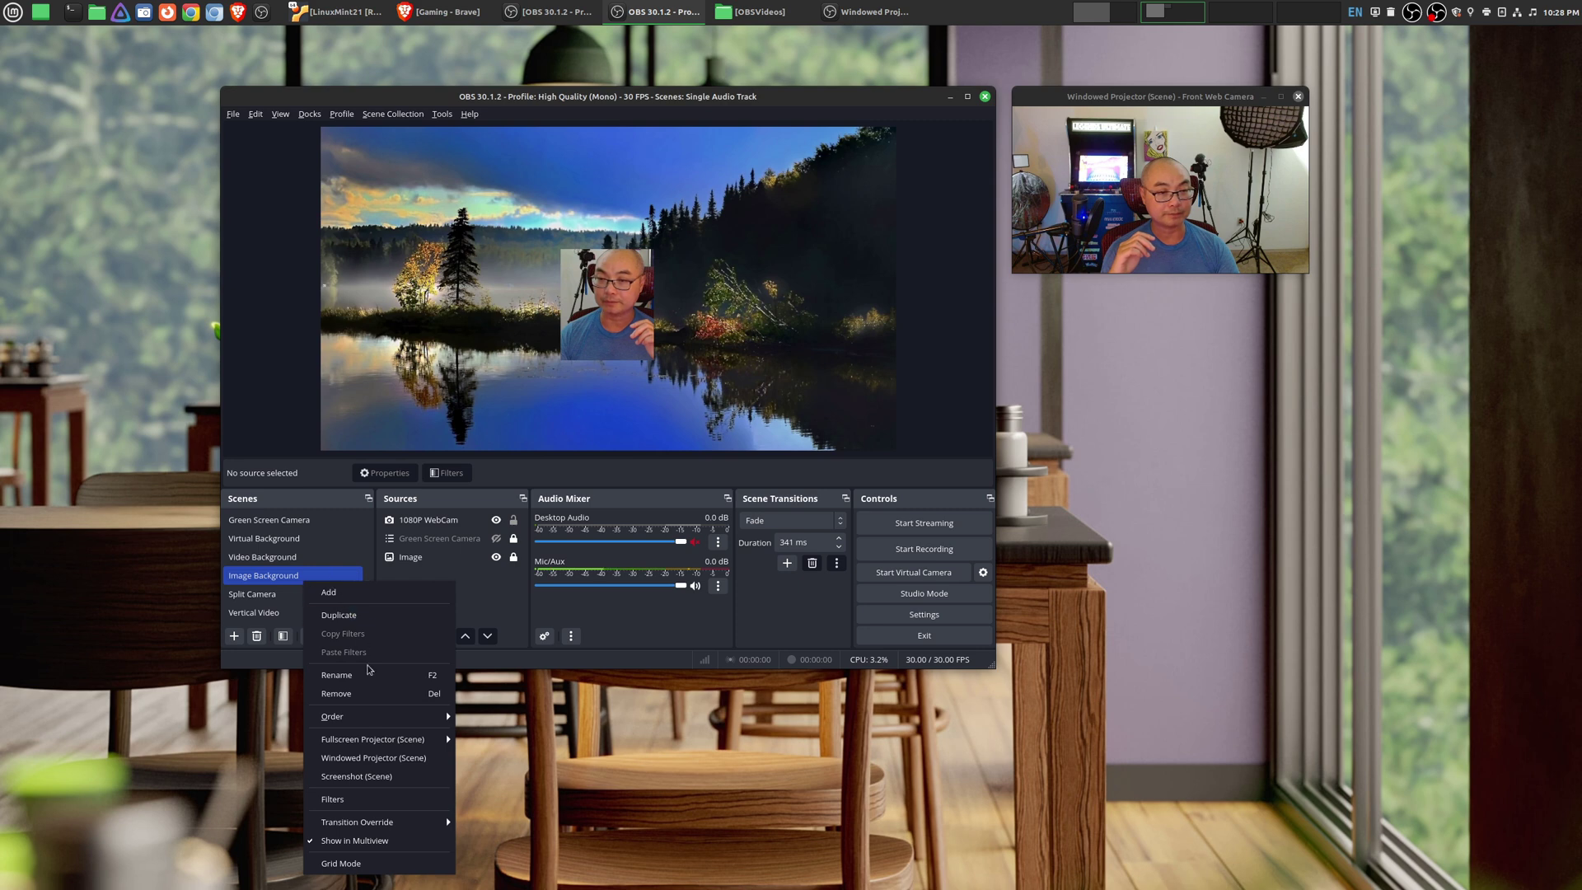
left_click(370, 758)
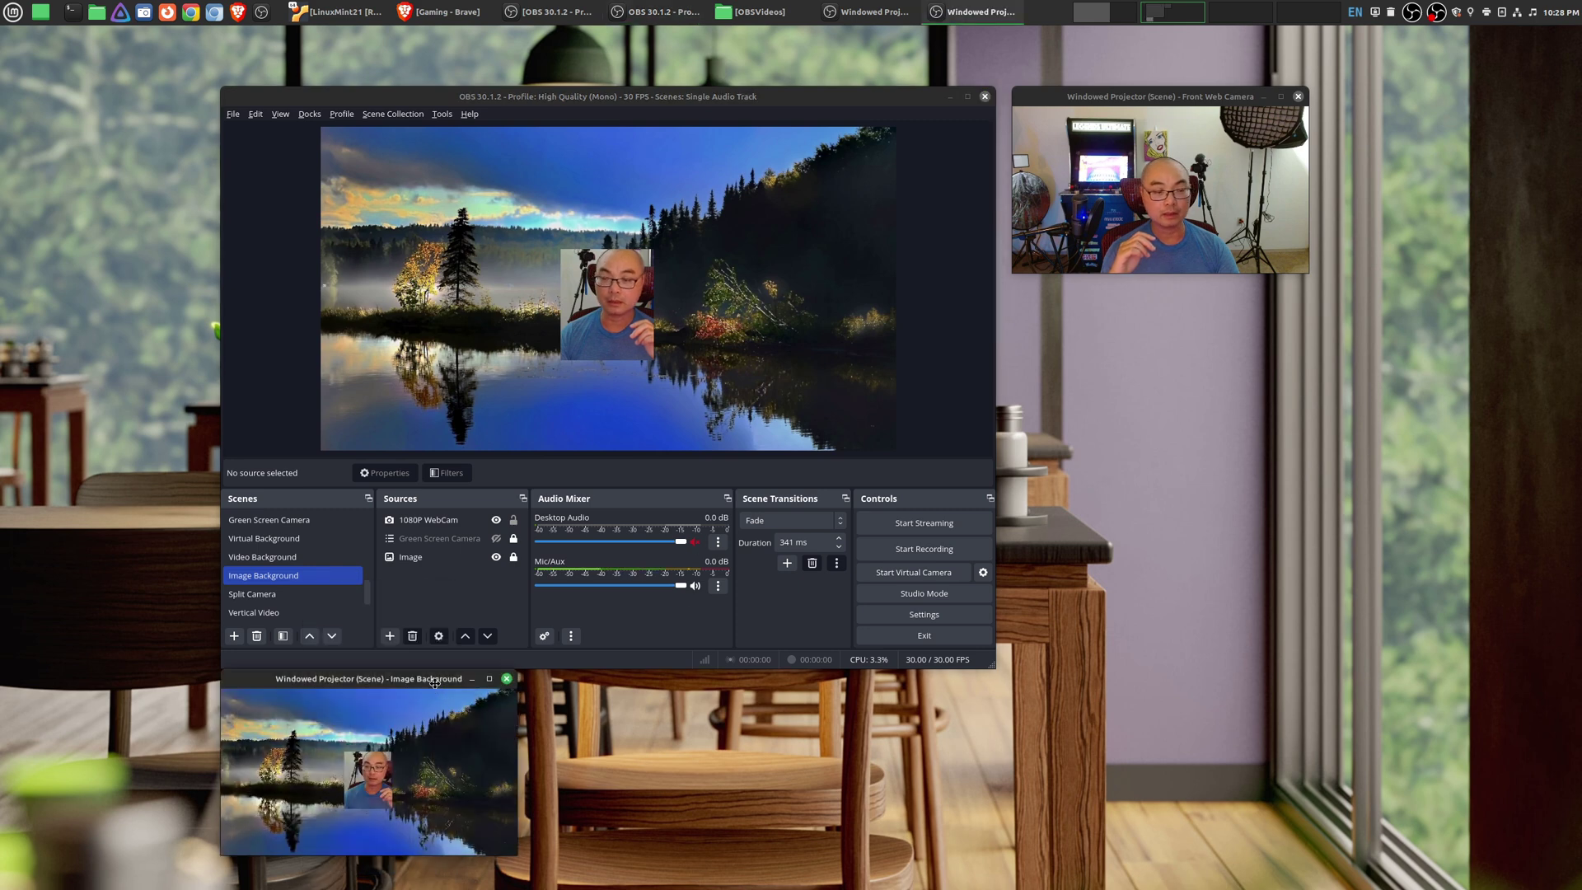
mouse_move(435, 681)
left_mouse_down()
mouse_move(1210, 345)
mouse_move(1225, 315)
left_mouse_up()
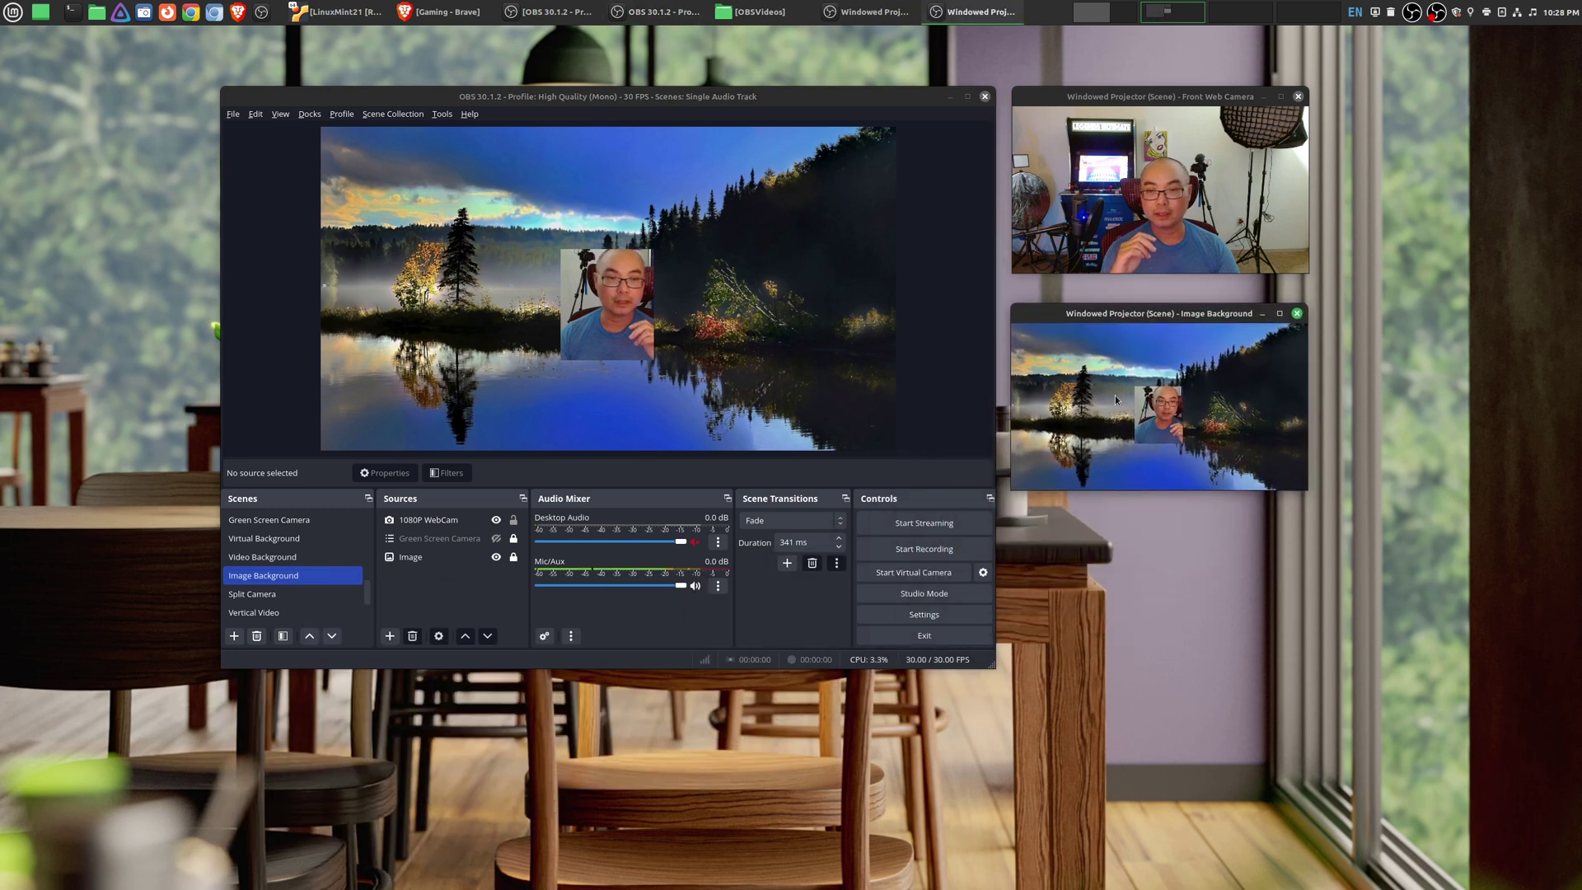
scroll(276, 584, "up", 2)
Open a Windows scene projector below Image Background, then return to the Camera scene.
left_click(274, 590)
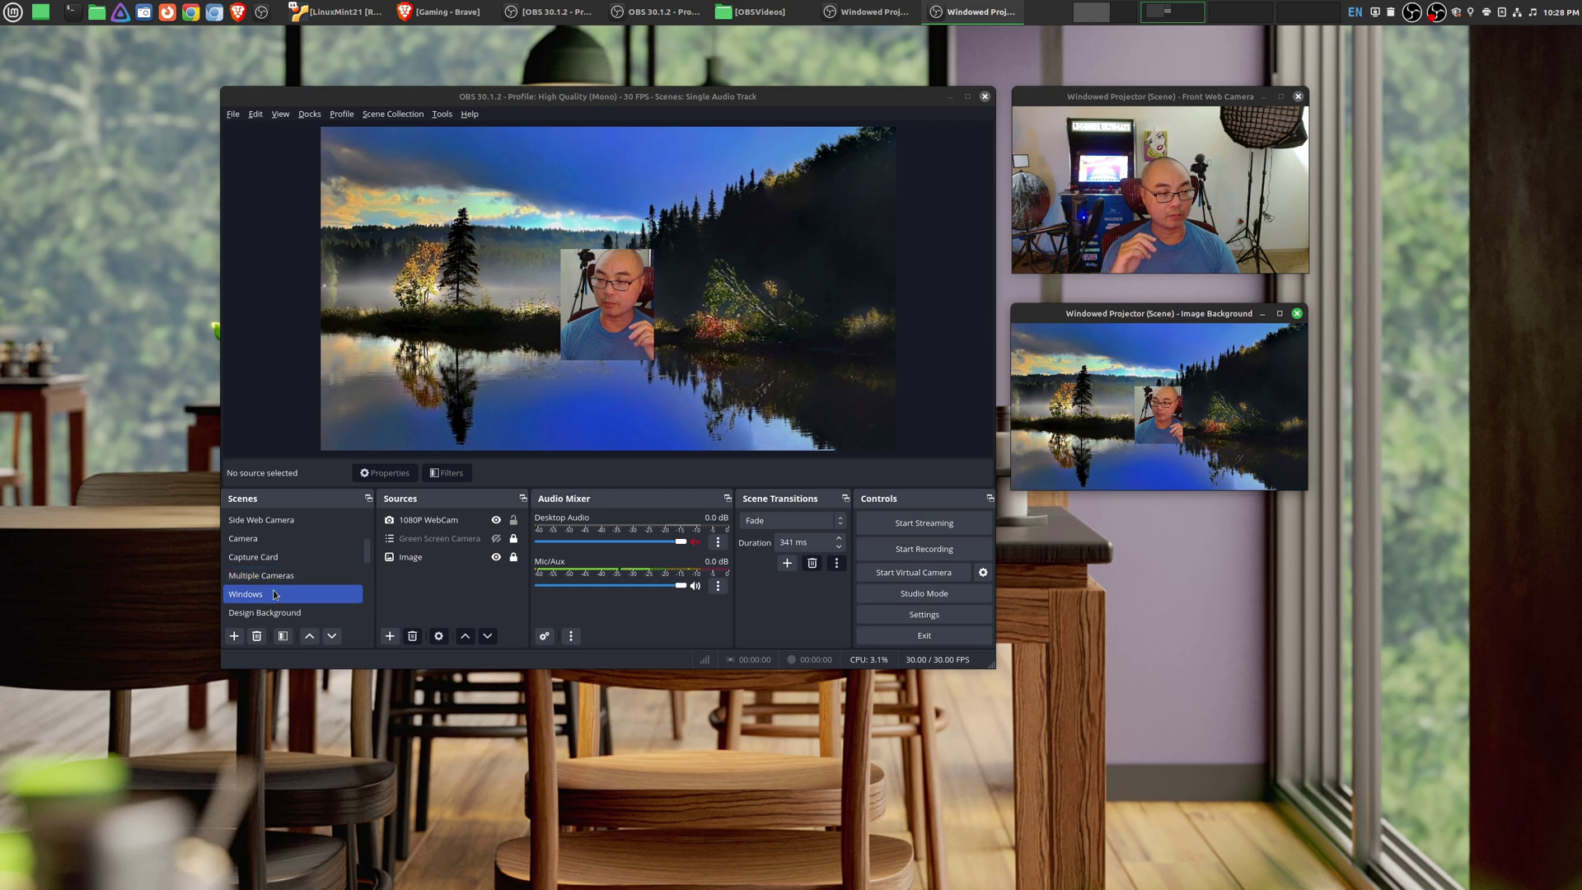
right_click(273, 590)
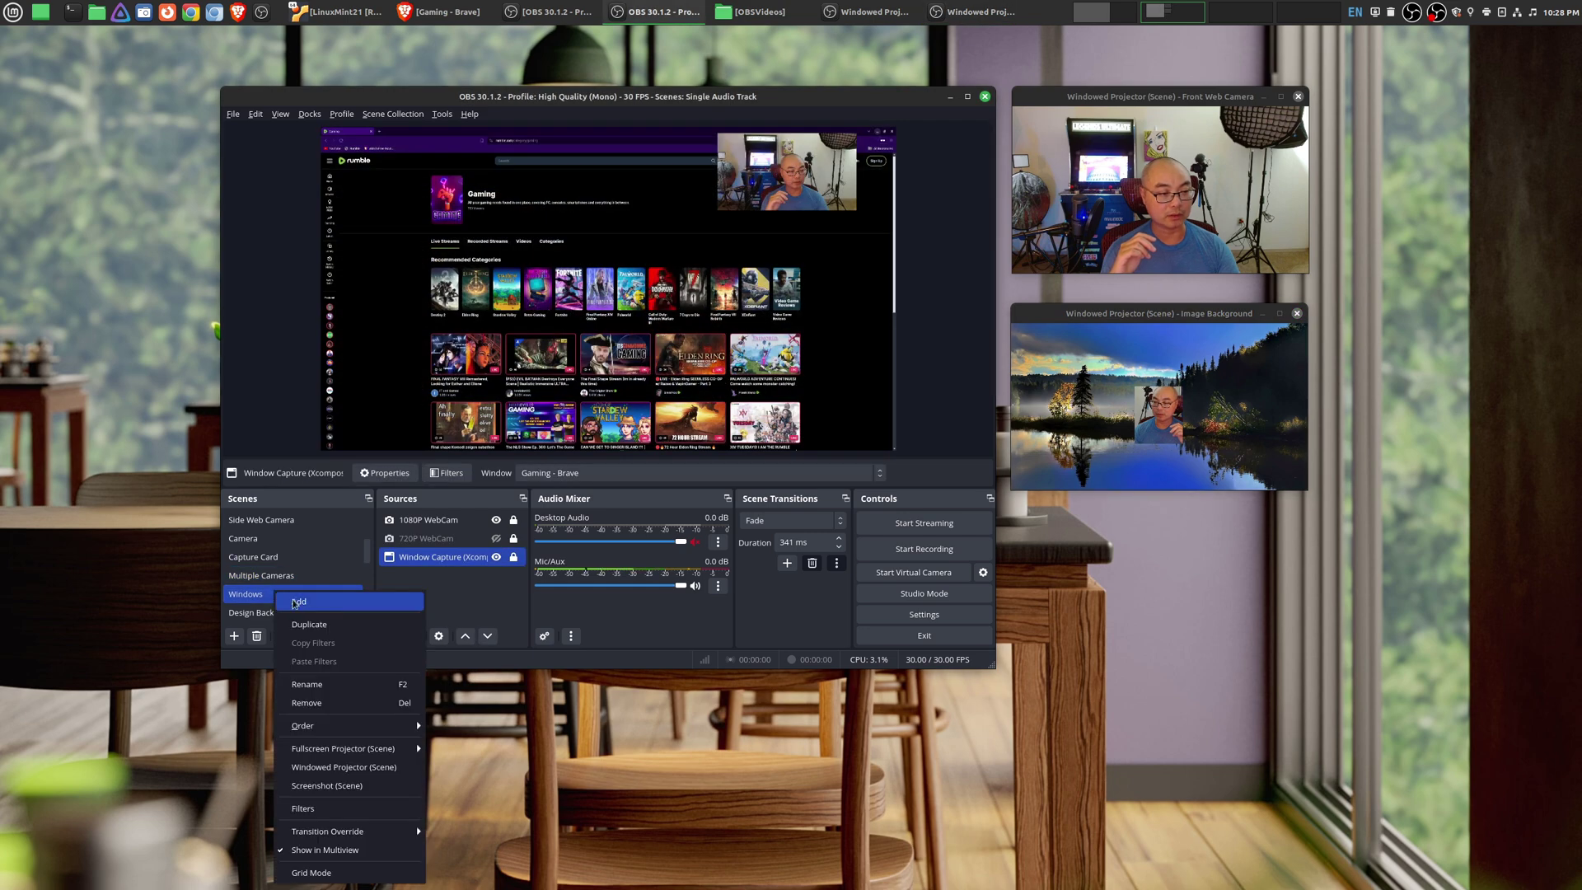
left_click(336, 767)
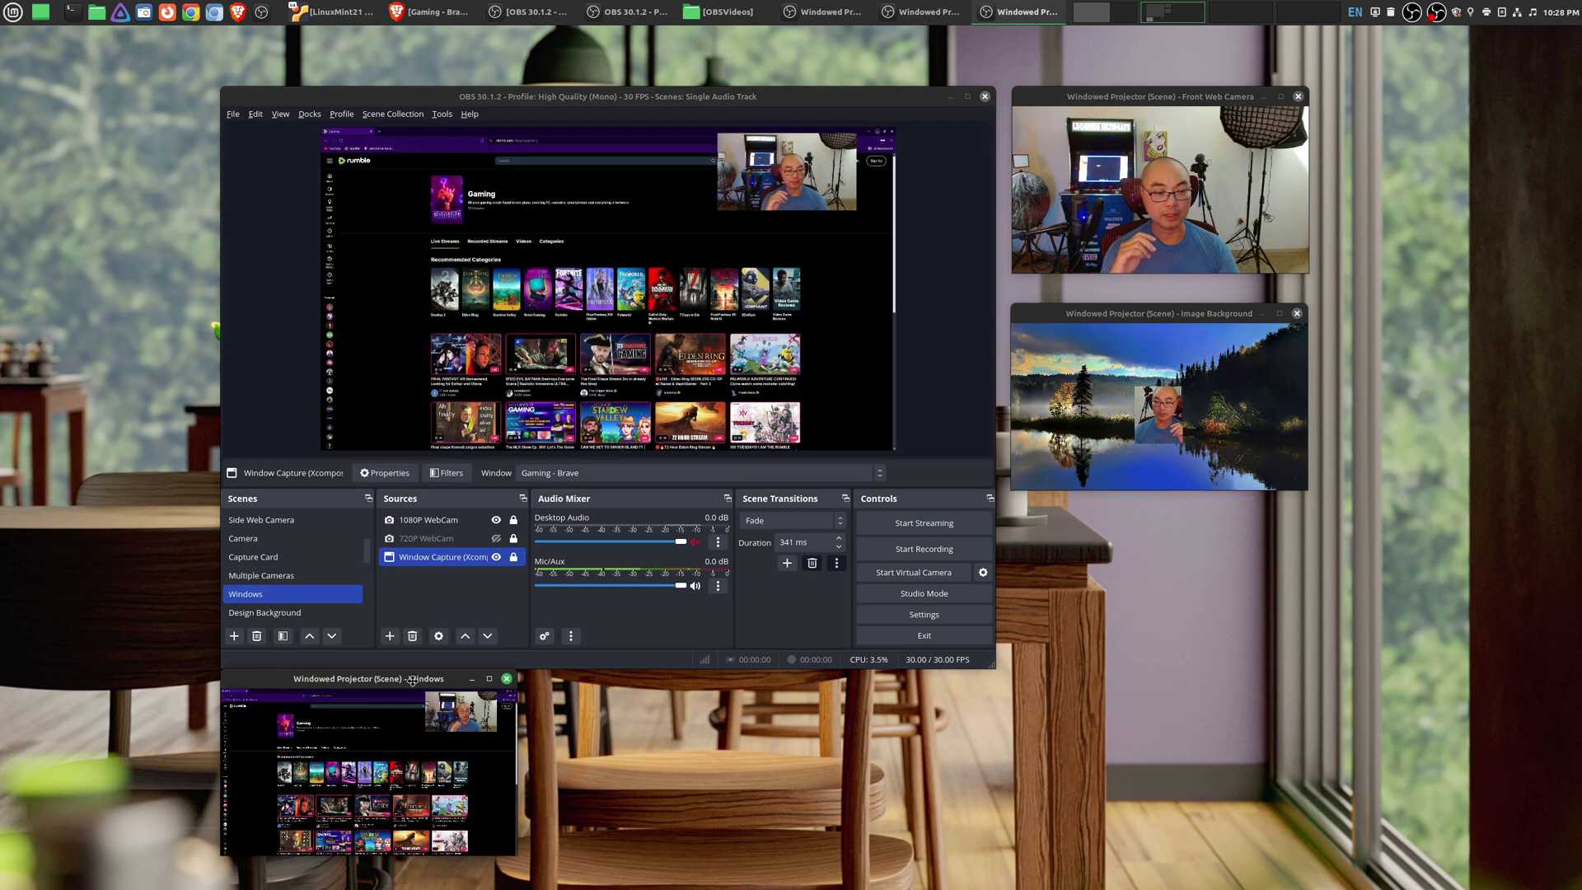
left_click_drag(412, 678, 1196, 530)
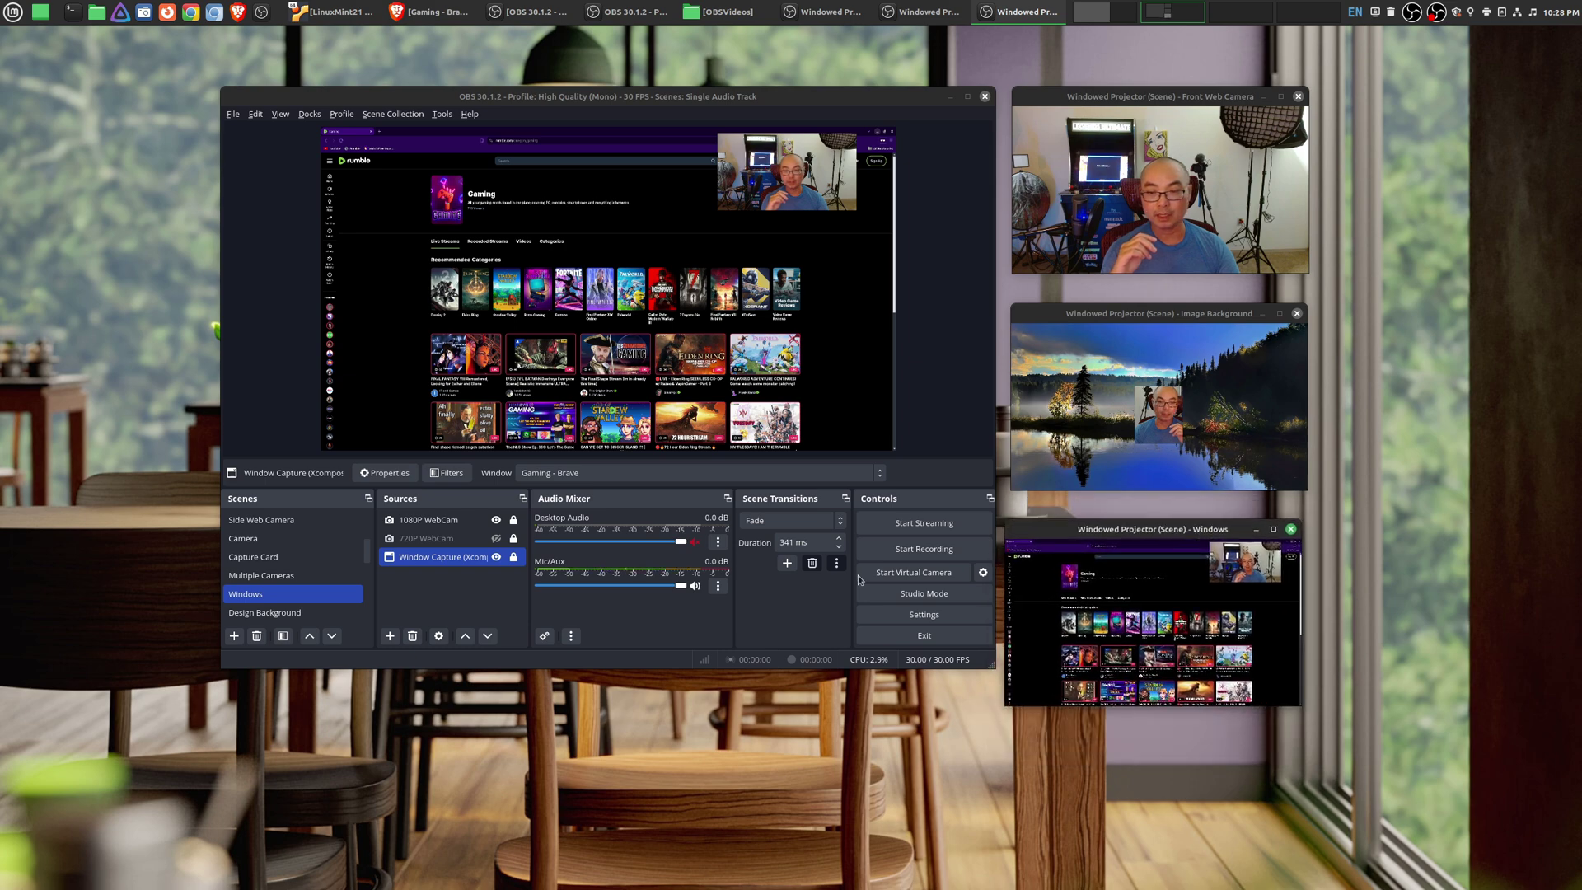
left_click(273, 538)
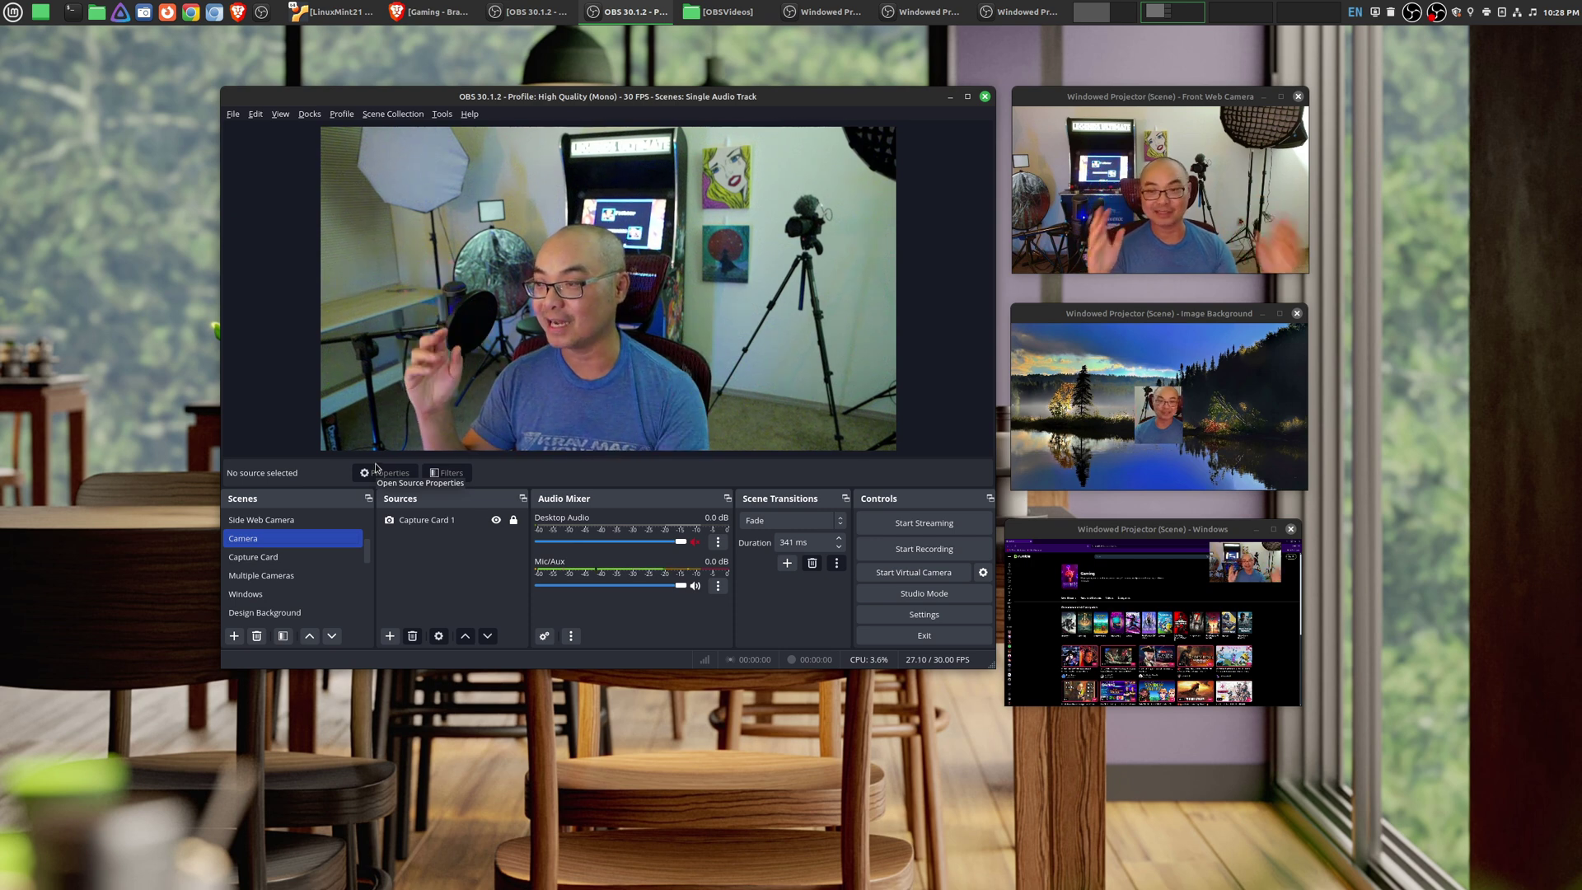
Set the Front Web Camera projector window to Always On Top.
left_click_drag(1154, 104, 1155, 112)
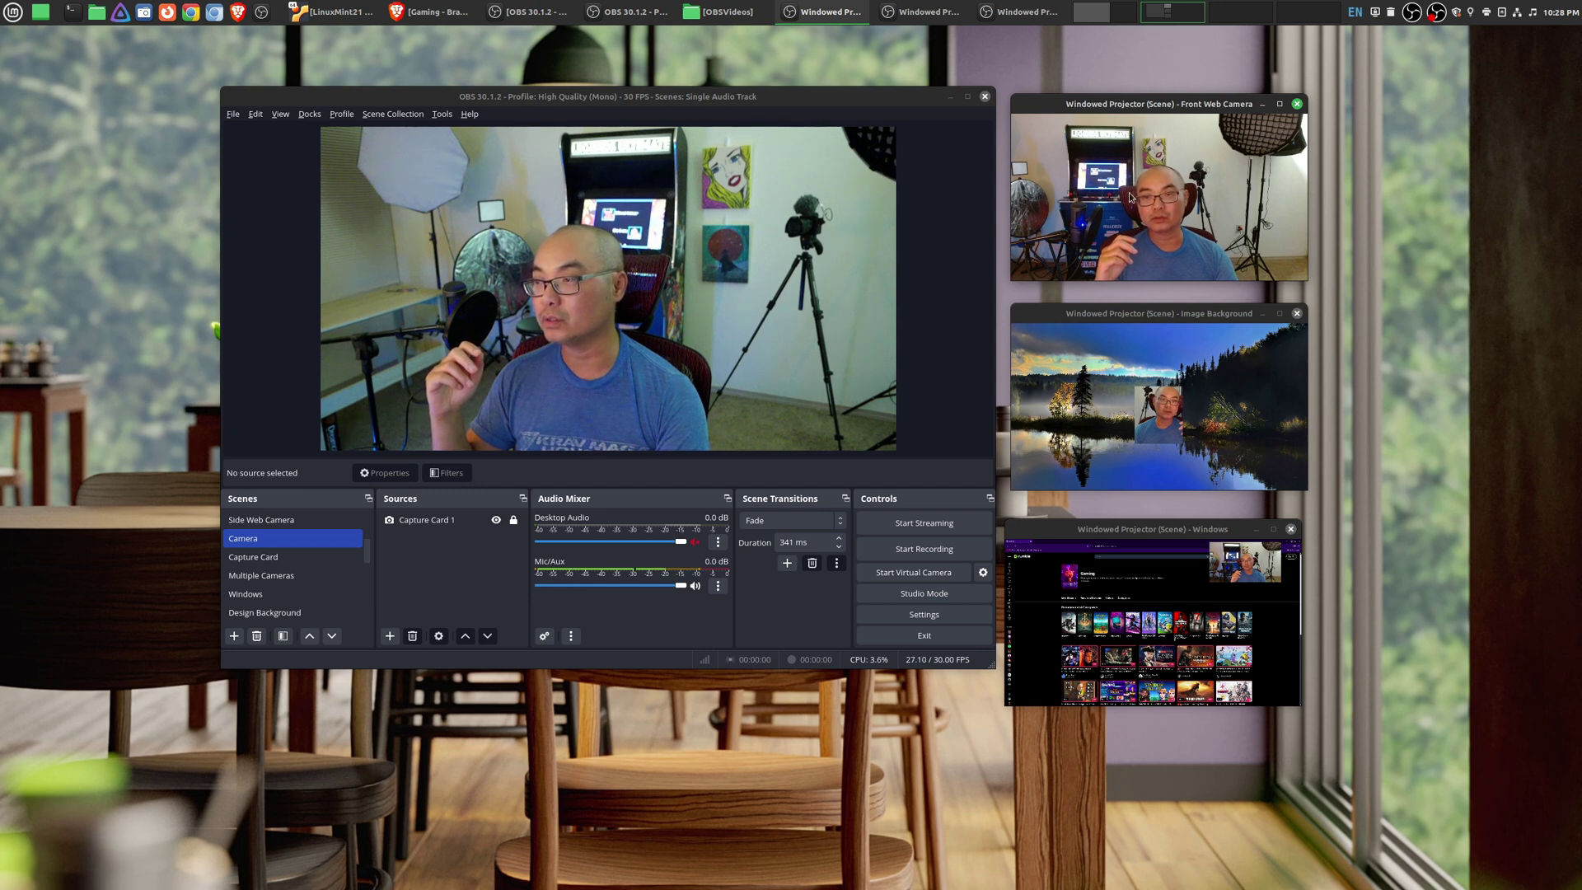
right_click(1134, 196)
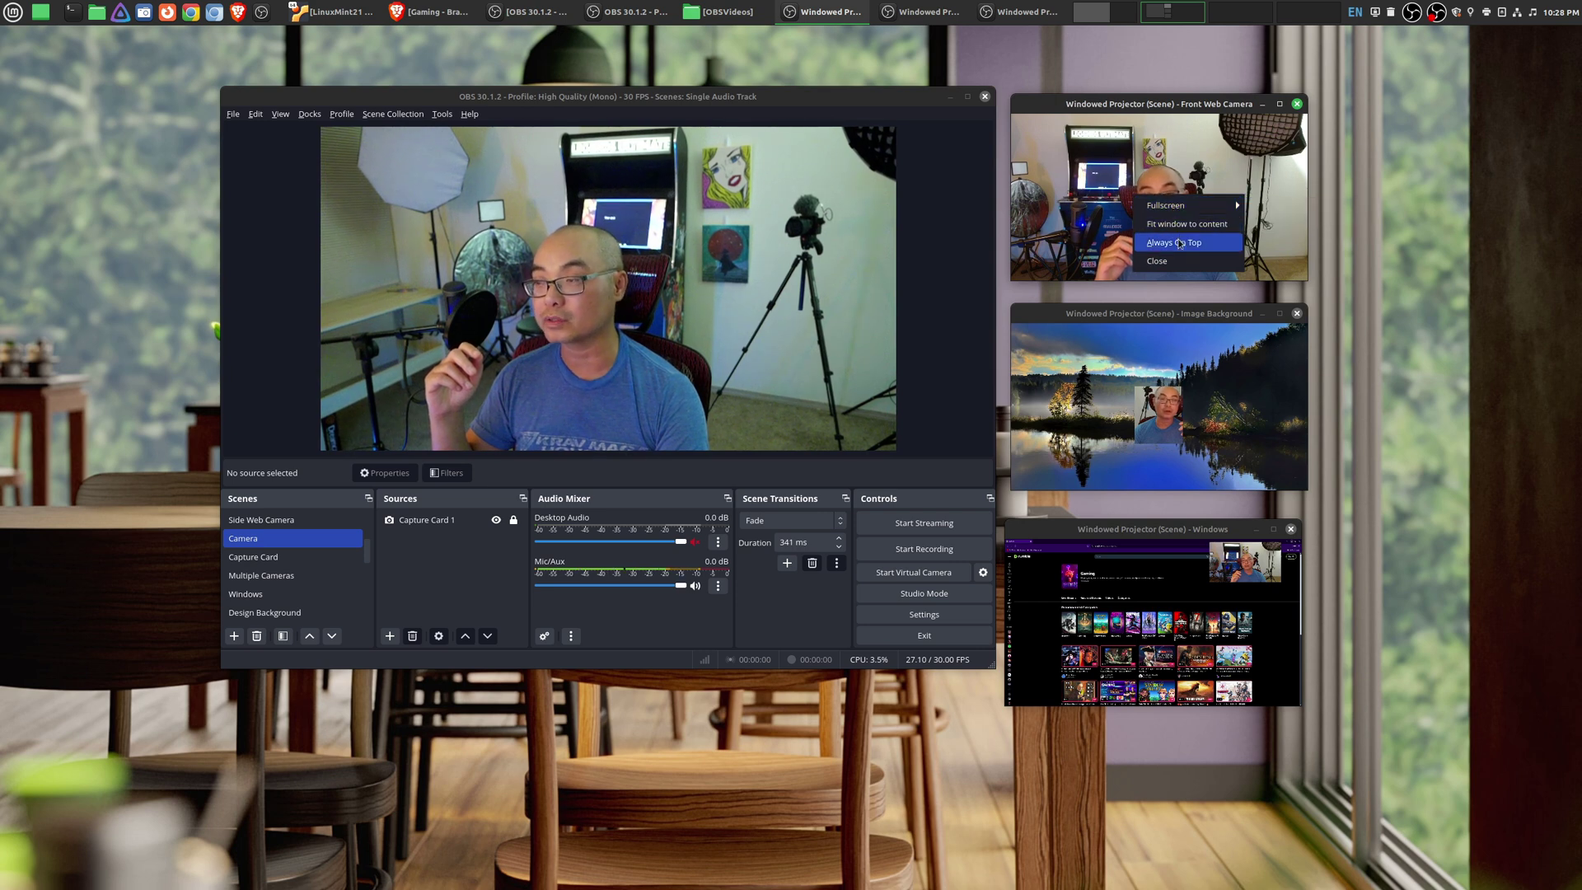
left_click(1155, 178)
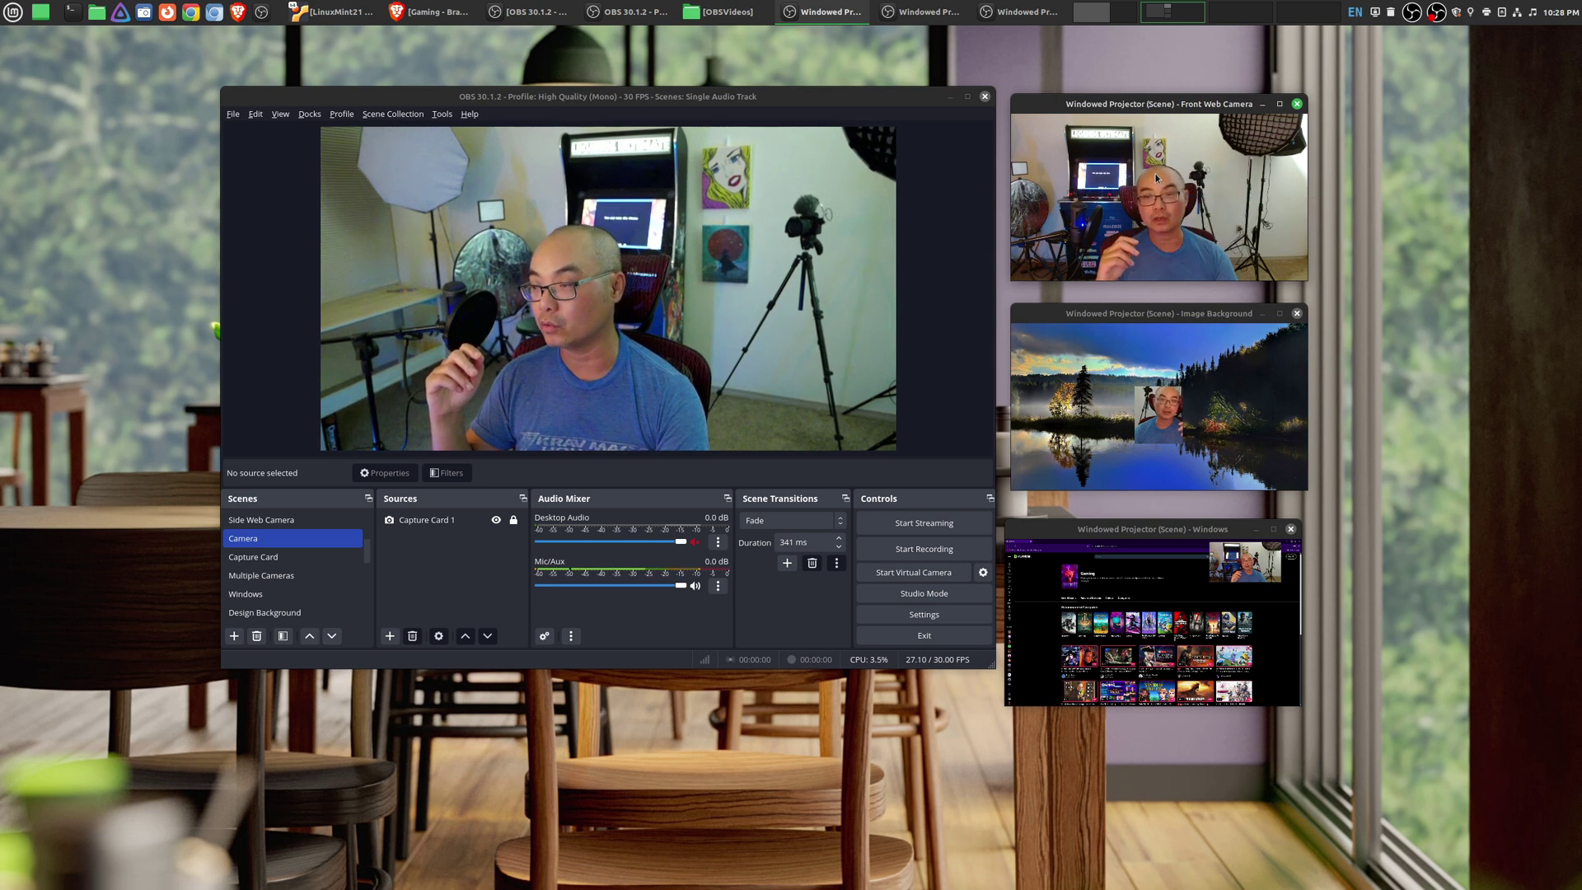